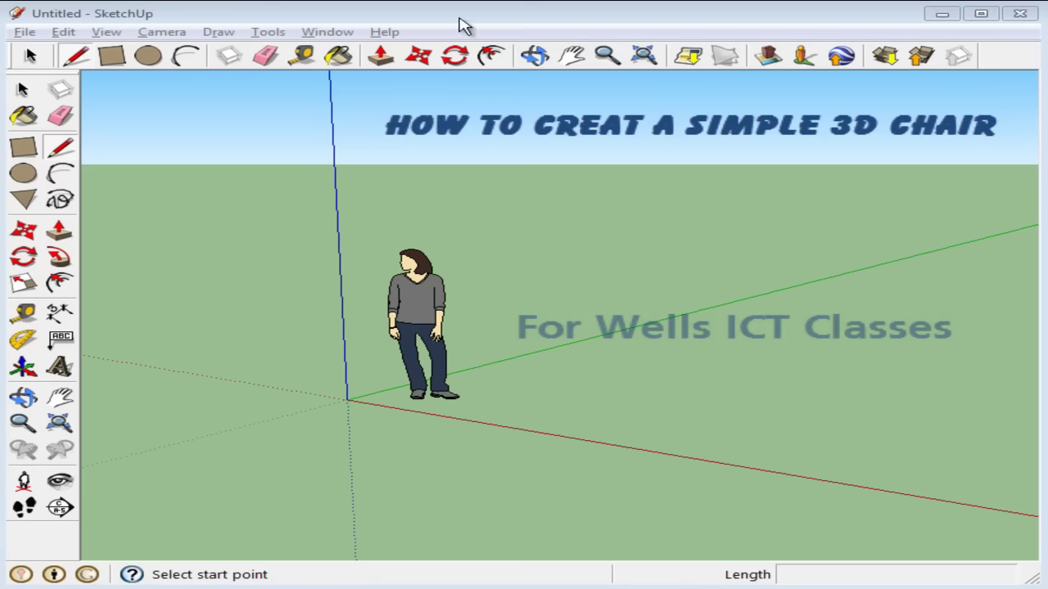
Open System Preferences to the Template page listing Simple Template – Feet and Inches.
{"action": "left_click", "coordinate": [316, 32]}
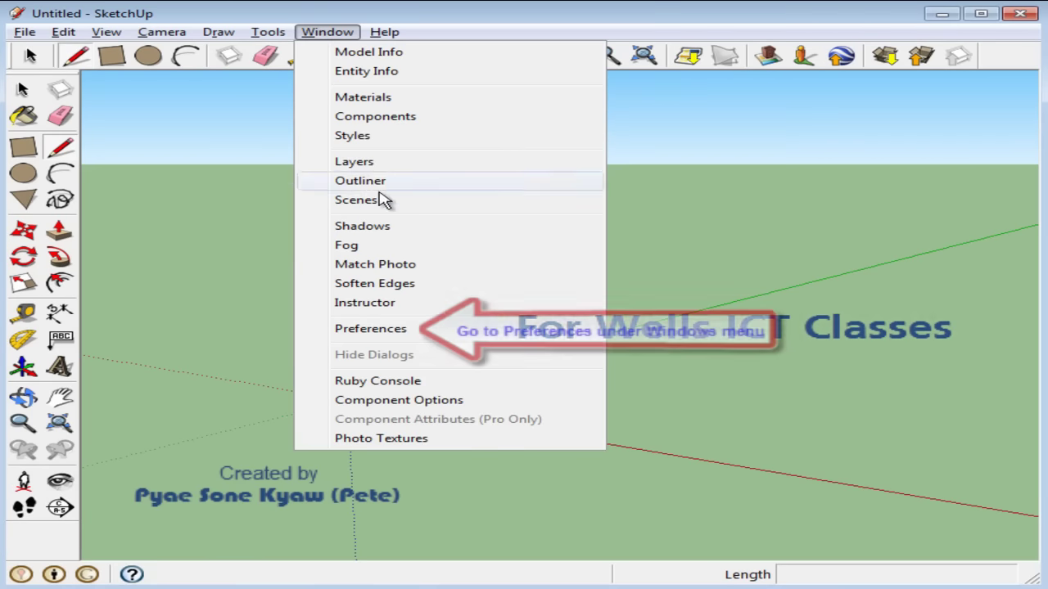
{"action": "left_click", "coordinate": [370, 328]}
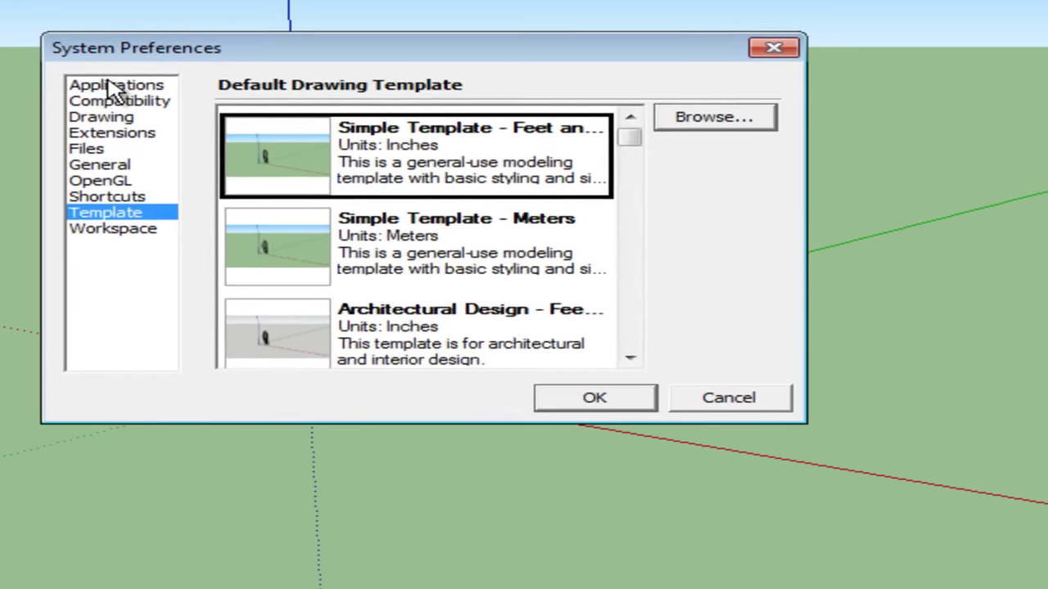
{"action": "left_click", "coordinate": [115, 85]}
{"action": "left_click", "coordinate": [105, 213]}
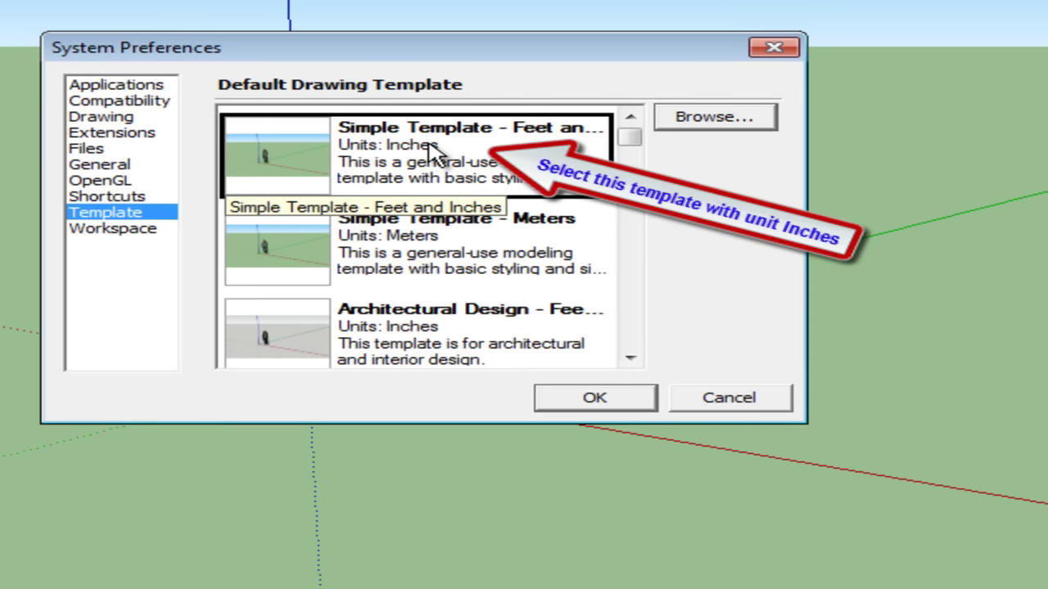
Confirm the Feet and Inches template and tilt the view onto the ground plane.
{"action": "left_click", "coordinate": [589, 399]}
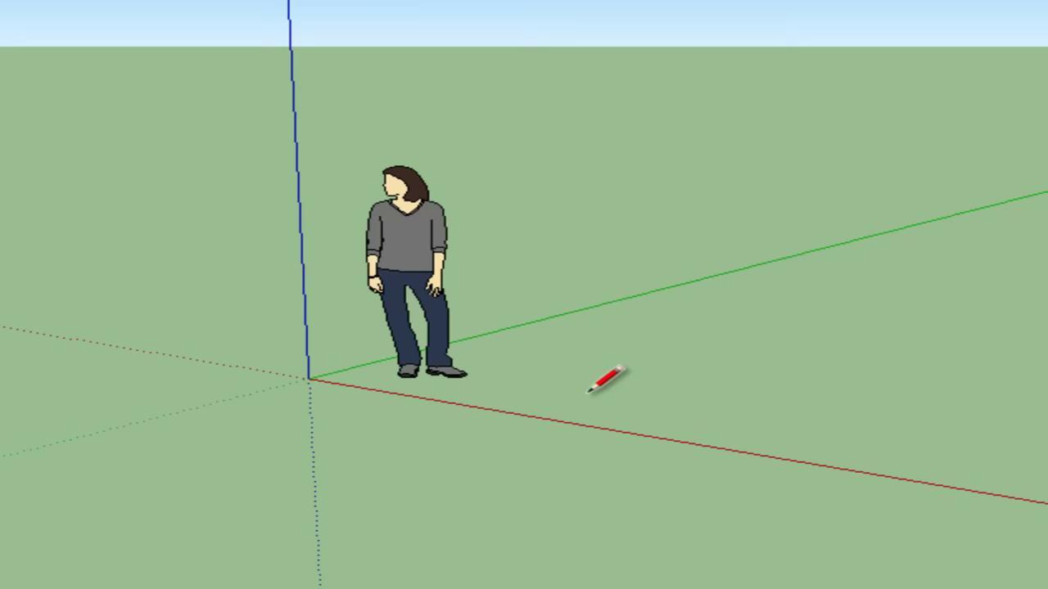
{"action": "mouse_move", "coordinate": [667, 164]}
{"action": "middle_mouse_down"}
{"action": "mouse_move", "coordinate": [694, 263]}
{"action": "mouse_move", "coordinate": [889, 336]}
{"action": "middle_mouse_up"}
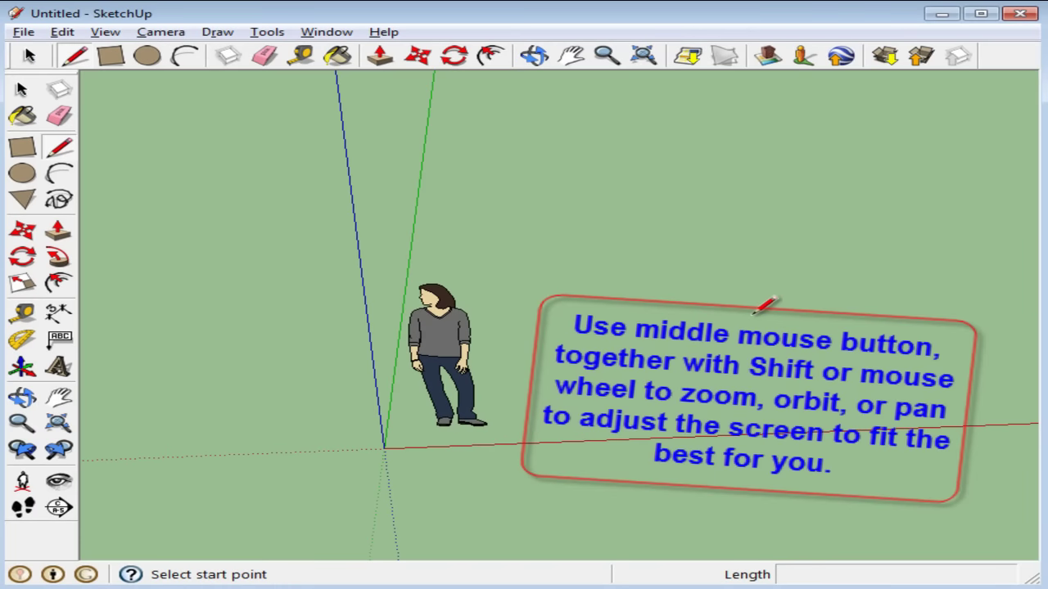
{"action": "mouse_move", "coordinate": [795, 265]}
{"action": "middle_mouse_down", "text": "shift"}
{"action": "mouse_move", "coordinate": [565, 275]}
{"action": "mouse_move", "coordinate": [573, 265]}
{"action": "middle_mouse_up", "text": "shift"}
Draw an 18,18 rectangle on the ground and orbit around it.
{"action": "left_click", "coordinate": [27, 147]}
{"action": "left_click", "coordinate": [27, 150]}
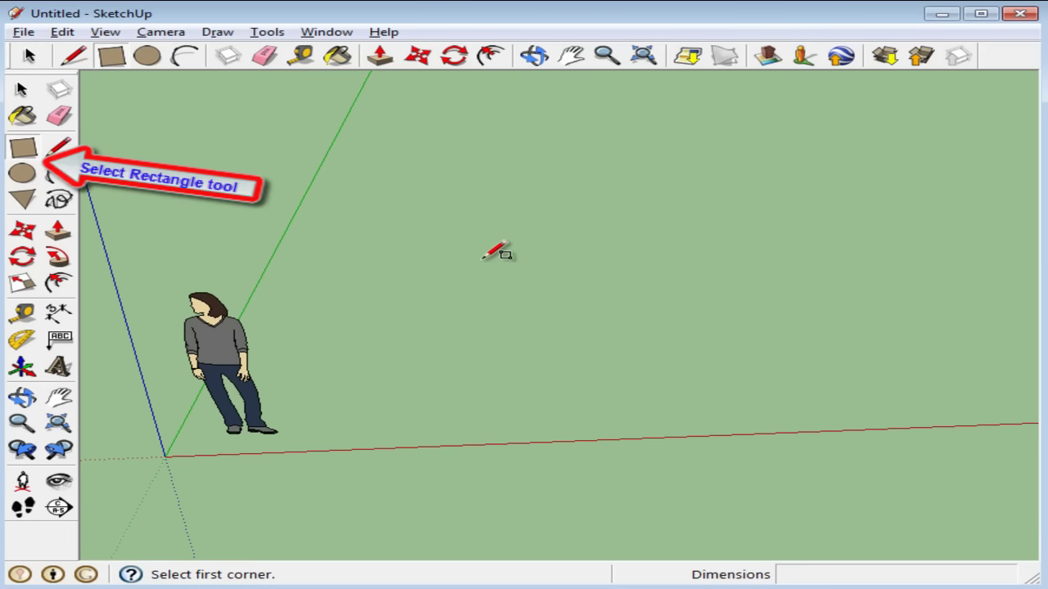
{"action": "left_click", "coordinate": [352, 187]}
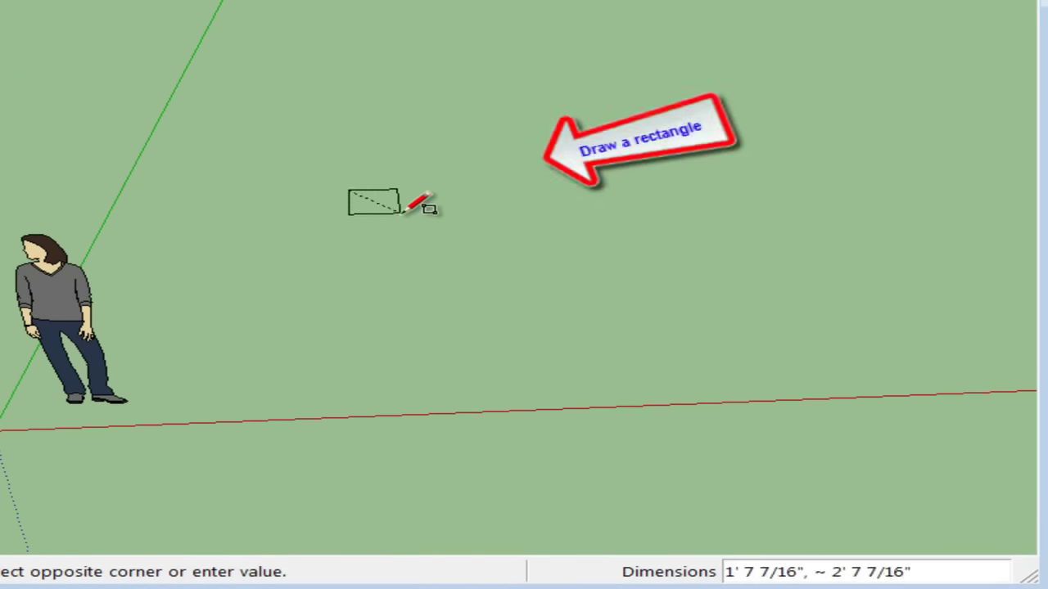
{"action": "type", "text": "18"}
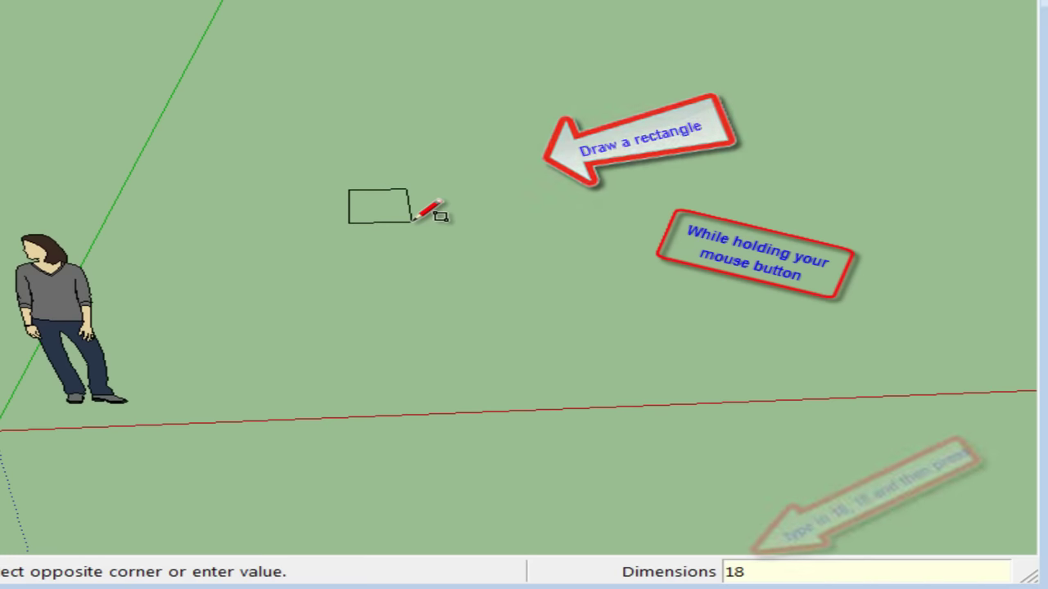
{"action": "type", "text": ",18"}
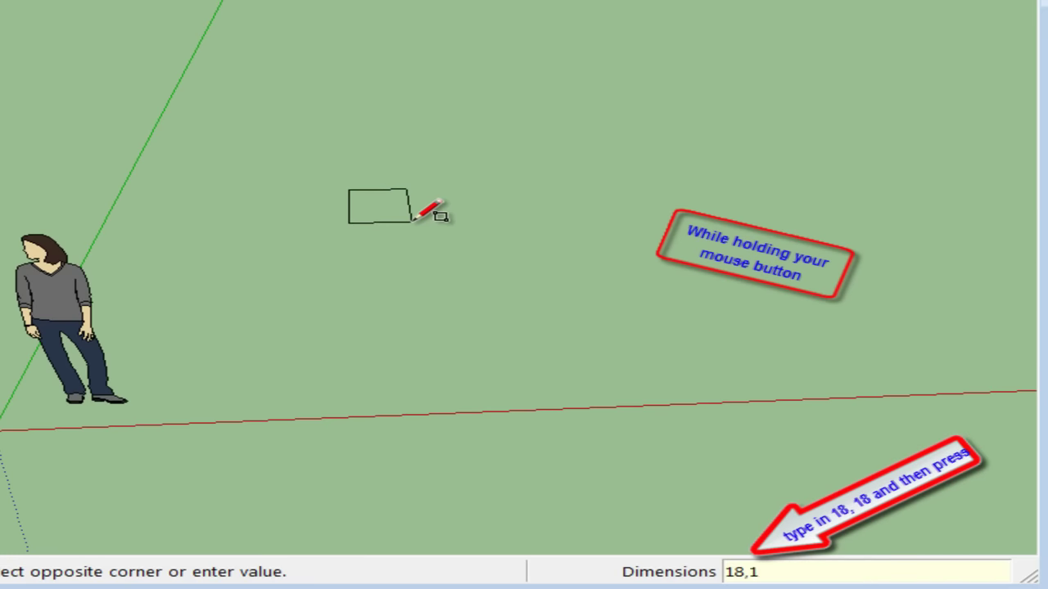
{"action": "key", "text": "Return"}
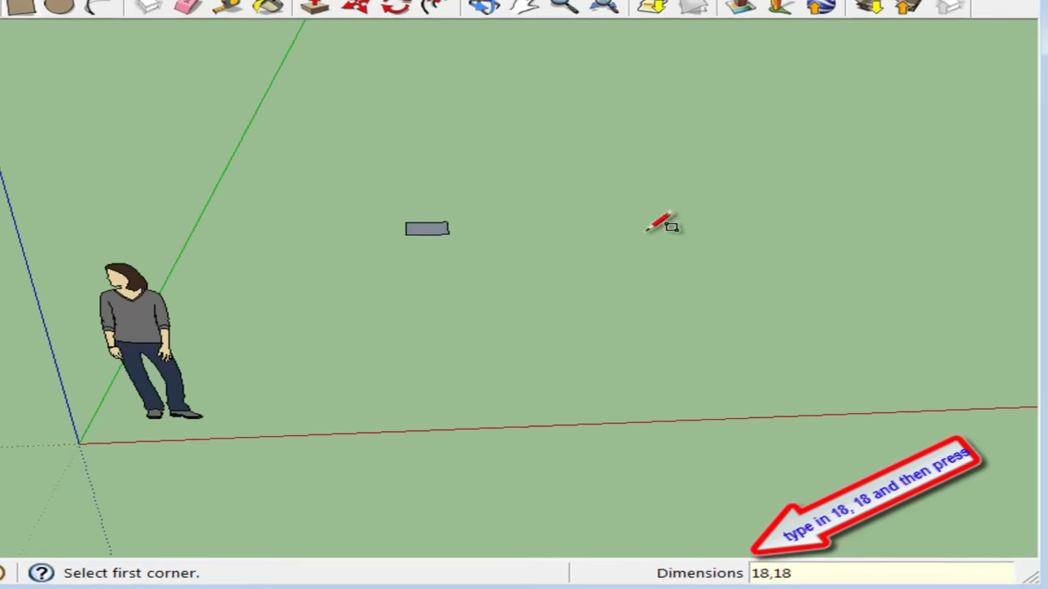
{"action": "mouse_move", "coordinate": [702, 274]}
{"action": "middle_mouse_down"}
{"action": "mouse_move", "coordinate": [807, 217]}
{"action": "mouse_move", "coordinate": [635, 242]}
{"action": "mouse_move", "coordinate": [402, 226]}
{"action": "middle_mouse_up"}
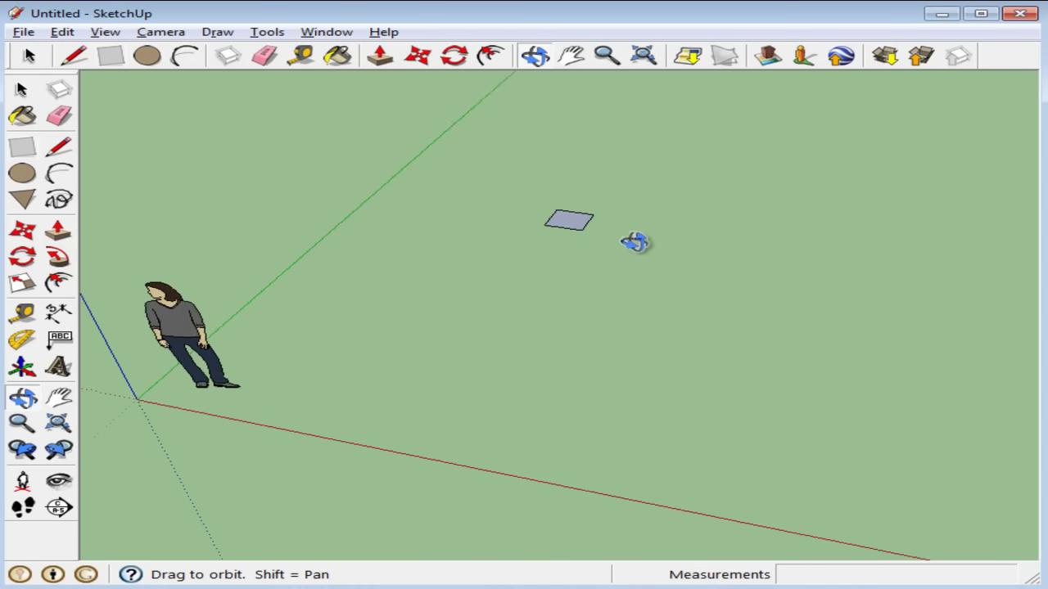
{"action": "scroll", "coordinate": [795, 236], "scroll_direction": "up", "scroll_amount": 2}
{"action": "scroll", "coordinate": [764, 248], "scroll_direction": "up", "scroll_amount": 2}
{"action": "scroll", "coordinate": [753, 252], "scroll_direction": "up", "scroll_amount": 1}
{"action": "mouse_move", "coordinate": [744, 258]}
{"action": "middle_mouse_down"}
{"action": "mouse_move", "coordinate": [707, 212]}
{"action": "mouse_move", "coordinate": [622, 336]}
{"action": "middle_mouse_up"}
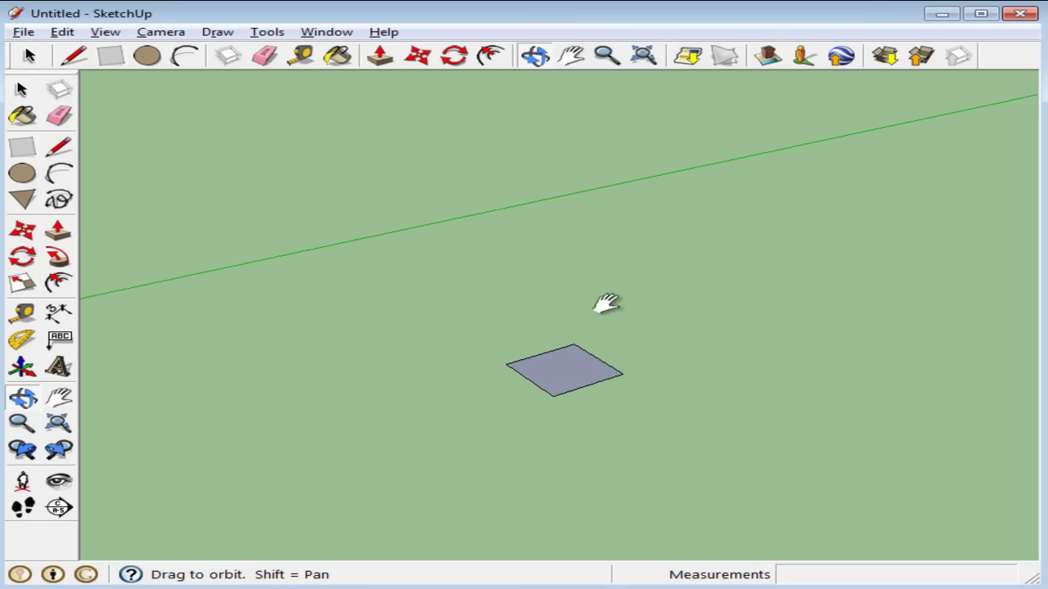
Push/pull the 18-inch square up 4' into a tall block, then view it front-on.
{"action": "mouse_move", "coordinate": [704, 360]}
{"action": "middle_mouse_down"}
{"action": "mouse_move", "coordinate": [693, 341]}
{"action": "mouse_move", "coordinate": [696, 311]}
{"action": "middle_mouse_up"}
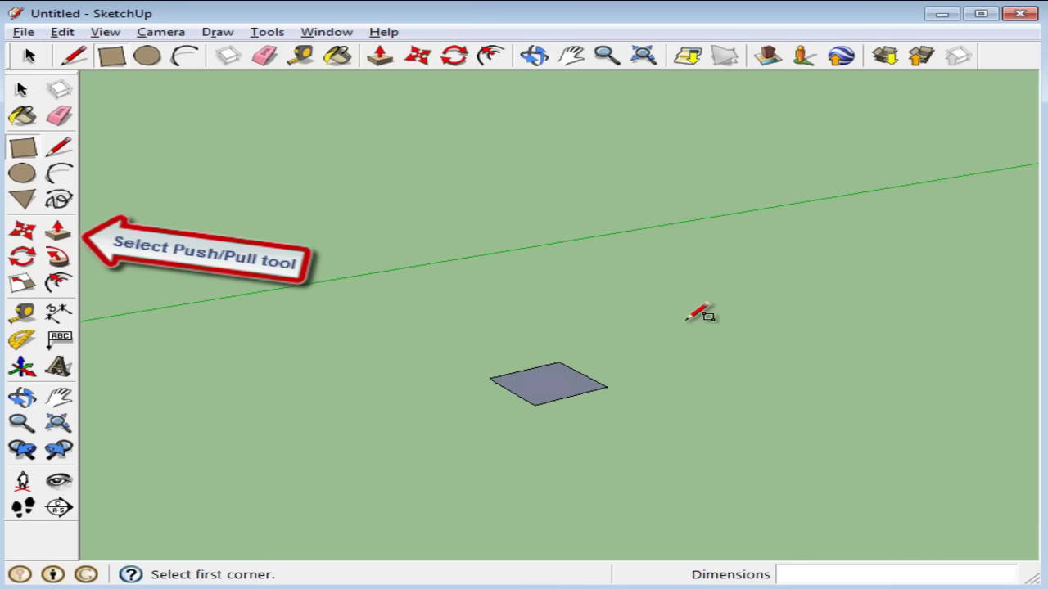
{"action": "left_click", "coordinate": [58, 232]}
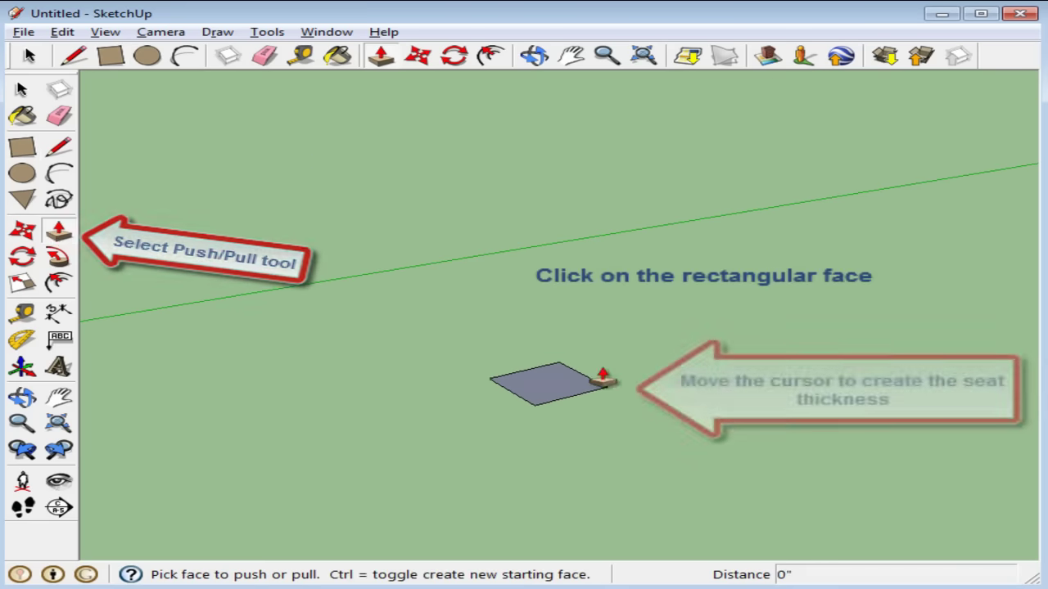
{"action": "left_click", "coordinate": [558, 378]}
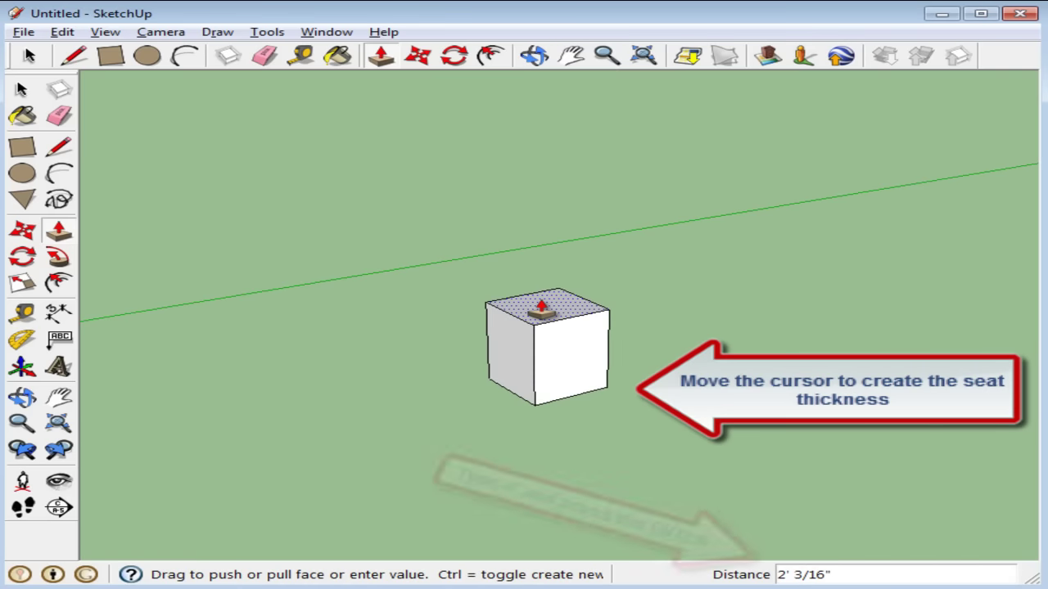
{"action": "type", "text": "4"}
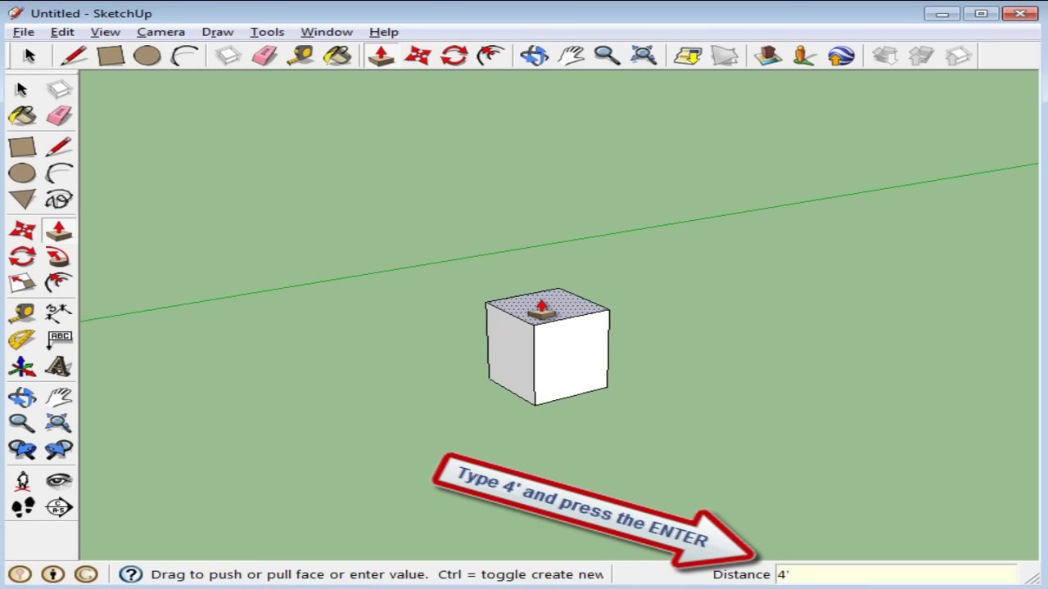
{"action": "key", "text": "Return"}
{"action": "key", "text": "o"}
{"action": "left_click_drag", "start_coordinate": [842, 325], "coordinate": [424, 298]}
{"action": "mouse_move", "coordinate": [424, 298]}
{"action": "middle_mouse_down"}
{"action": "mouse_move", "coordinate": [819, 307]}
{"action": "mouse_move", "coordinate": [487, 313]}
{"action": "mouse_move", "coordinate": [554, 332]}
{"action": "mouse_move", "coordinate": [620, 328]}
{"action": "mouse_move", "coordinate": [474, 316]}
{"action": "mouse_move", "coordinate": [728, 316]}
{"action": "mouse_move", "coordinate": [507, 320]}
{"action": "mouse_move", "coordinate": [640, 321]}
{"action": "mouse_move", "coordinate": [631, 330]}
{"action": "middle_mouse_up"}
{"action": "key", "text": "p"}
{"action": "key", "text": "o"}
{"action": "mouse_move", "coordinate": [632, 329]}
{"action": "left_mouse_down"}
{"action": "mouse_move", "coordinate": [615, 313]}
{"action": "mouse_move", "coordinate": [531, 299]}
{"action": "mouse_move", "coordinate": [571, 272]}
{"action": "left_mouse_up"}
{"action": "middle_click_drag", "start_coordinate": [571, 272], "coordinate": [564, 290]}
Draw a vertical line from the box's top edge down its front face, erasing stray lines.
{"action": "left_click", "coordinate": [69, 152]}
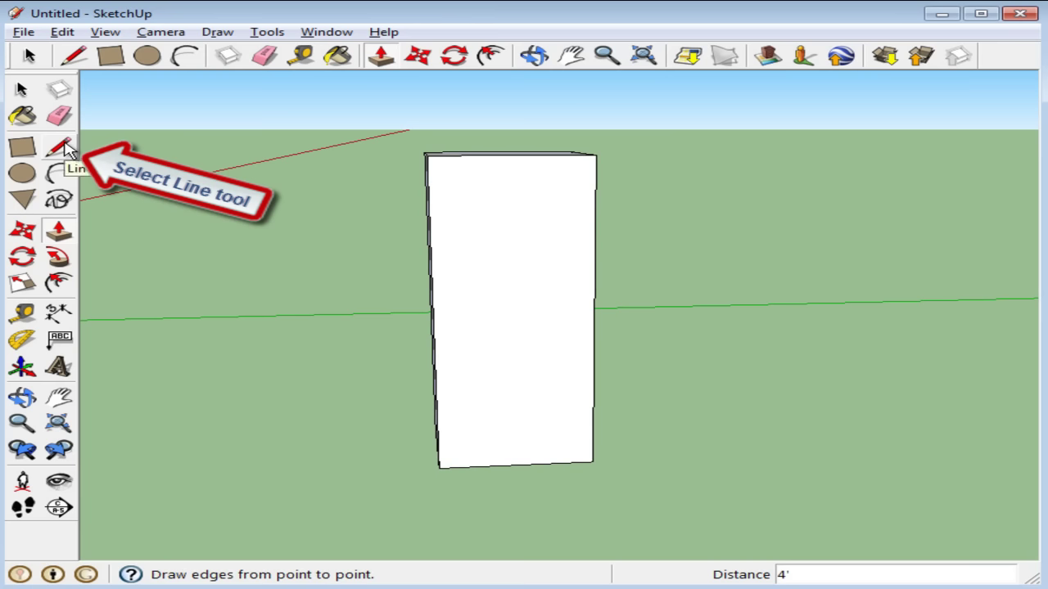
{"action": "left_click", "coordinate": [66, 152]}
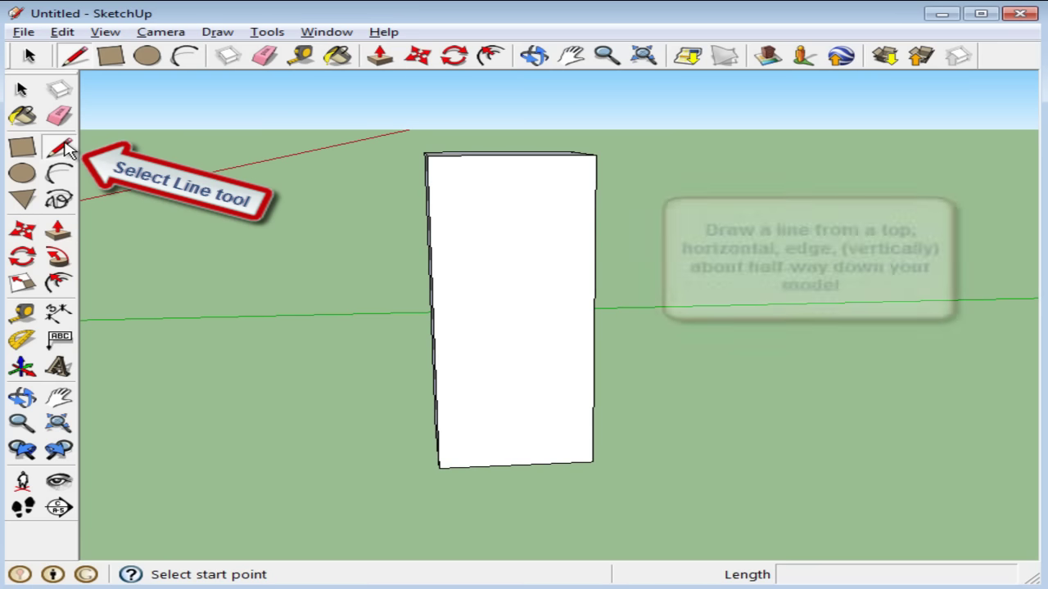
{"action": "left_click", "coordinate": [562, 155]}
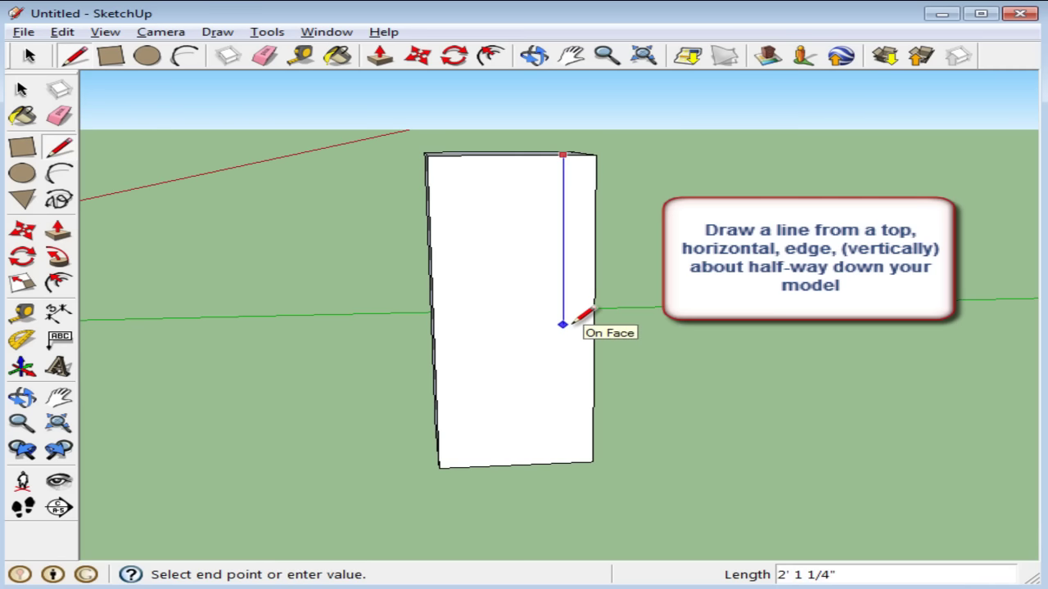
{"action": "left_click", "coordinate": [563, 324]}
{"action": "mouse_move", "coordinate": [732, 356]}
{"action": "middle_mouse_down"}
{"action": "mouse_move", "coordinate": [735, 319]}
{"action": "mouse_move", "coordinate": [532, 322]}
{"action": "middle_mouse_up"}
{"action": "scroll", "coordinate": [735, 319], "scroll_direction": "up", "scroll_amount": 2}
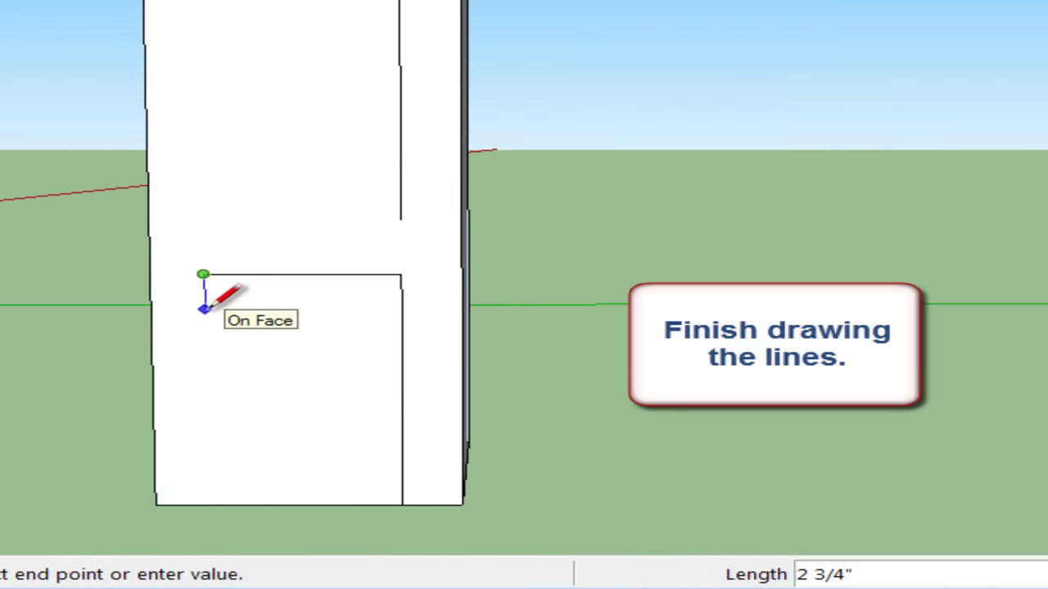
{"action": "right_click", "coordinate": [338, 381]}
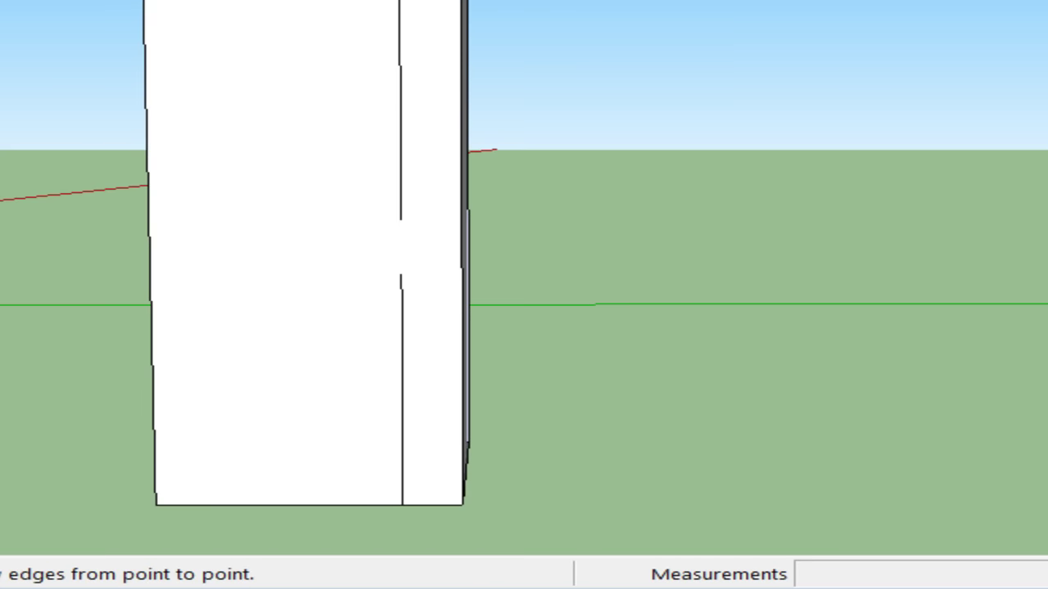
Draw a seat-level horizontal line plus lines down to the bottom edge outlining the leg gap.
{"action": "key", "text": "l"}
{"action": "left_click", "coordinate": [400, 219]}
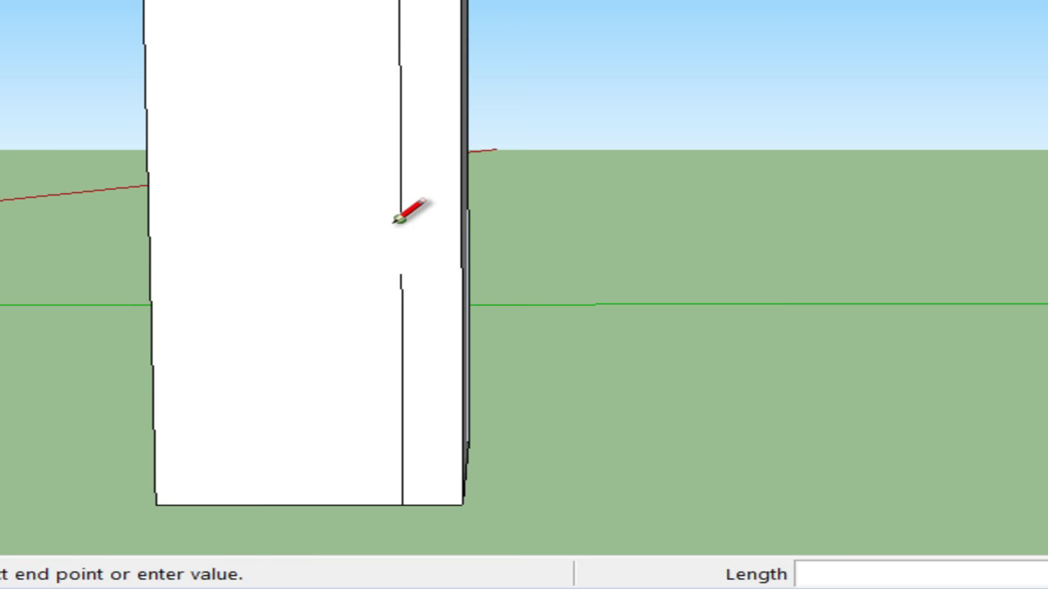
{"action": "left_click", "coordinate": [150, 220]}
{"action": "left_click", "coordinate": [400, 273]}
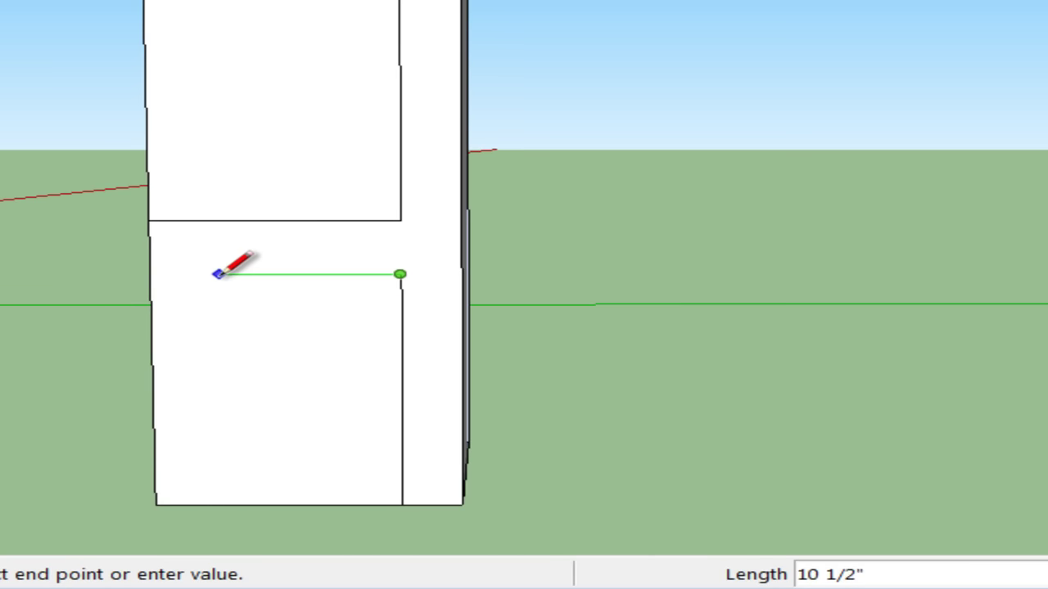
{"action": "mouse_move", "coordinate": [212, 274]}
{"action": "middle_mouse_down"}
{"action": "mouse_move", "coordinate": [286, 284]}
{"action": "mouse_move", "coordinate": [264, 276]}
{"action": "middle_mouse_up"}
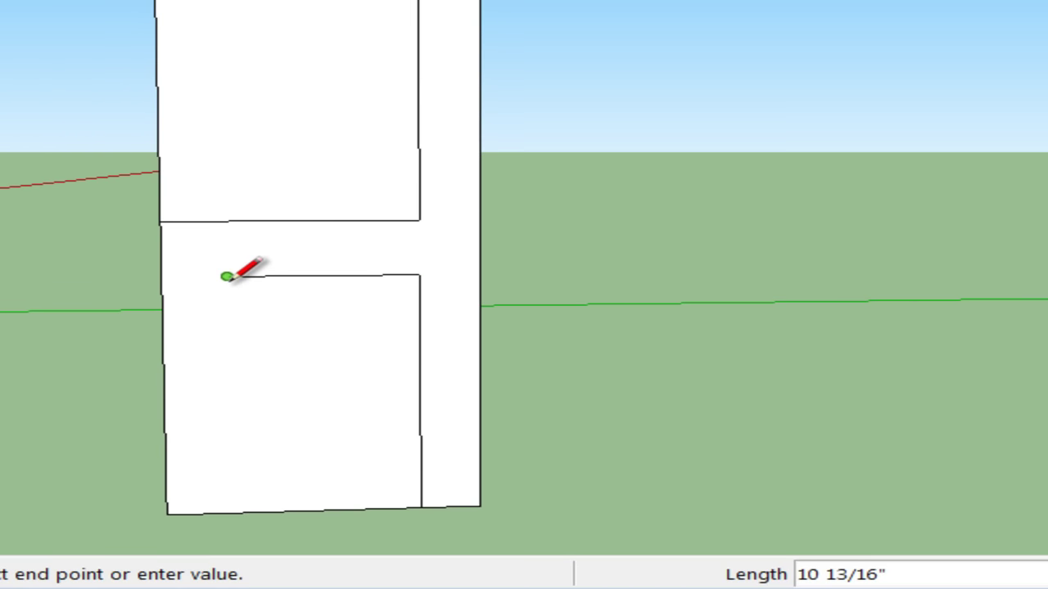
{"action": "left_click", "coordinate": [231, 512]}
{"action": "mouse_move", "coordinate": [903, 263]}
{"action": "middle_mouse_down"}
{"action": "mouse_move", "coordinate": [601, 273]}
{"action": "mouse_move", "coordinate": [830, 271]}
{"action": "mouse_move", "coordinate": [273, 234]}
{"action": "mouse_move", "coordinate": [557, 293]}
{"action": "mouse_move", "coordinate": [466, 199]}
{"action": "mouse_move", "coordinate": [402, 155]}
{"action": "mouse_move", "coordinate": [367, 189]}
{"action": "mouse_move", "coordinate": [438, 192]}
{"action": "middle_mouse_up"}
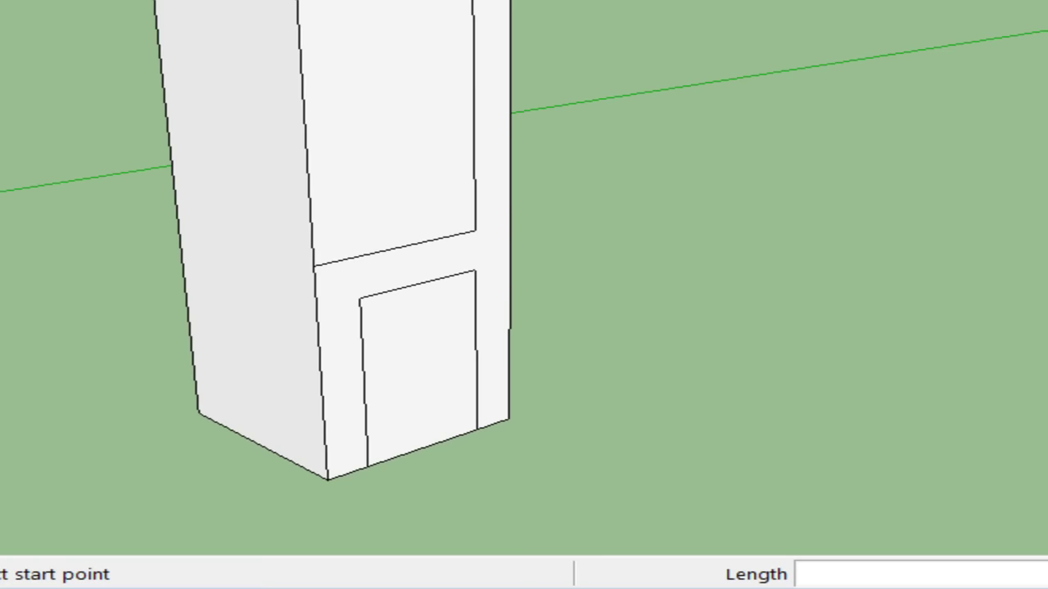
Push the upper front face back to the rear and push the lower rectangle through.
{"action": "key", "text": "p"}
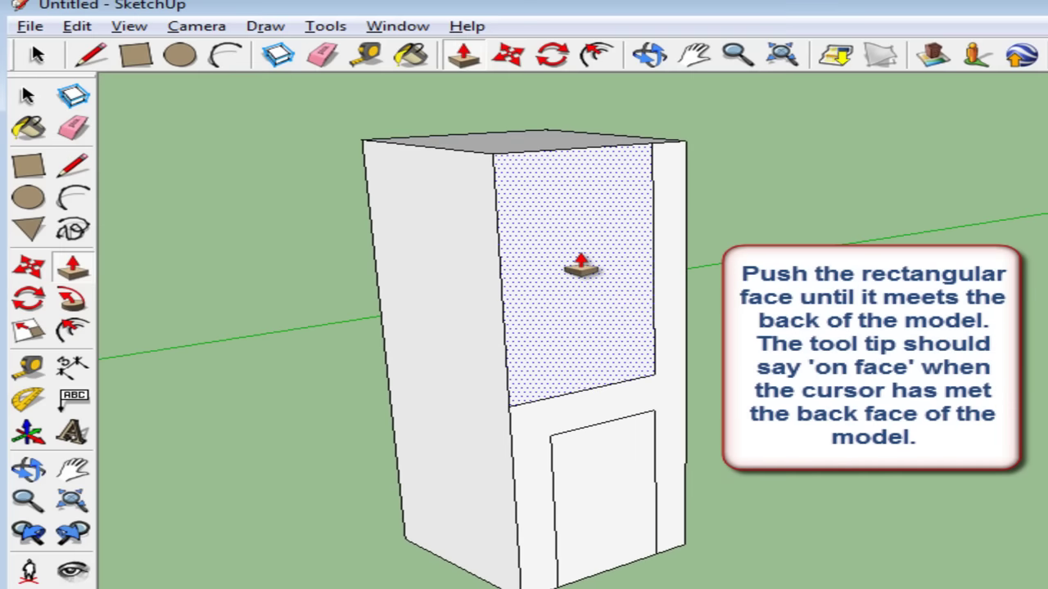
{"action": "left_click", "coordinate": [580, 266]}
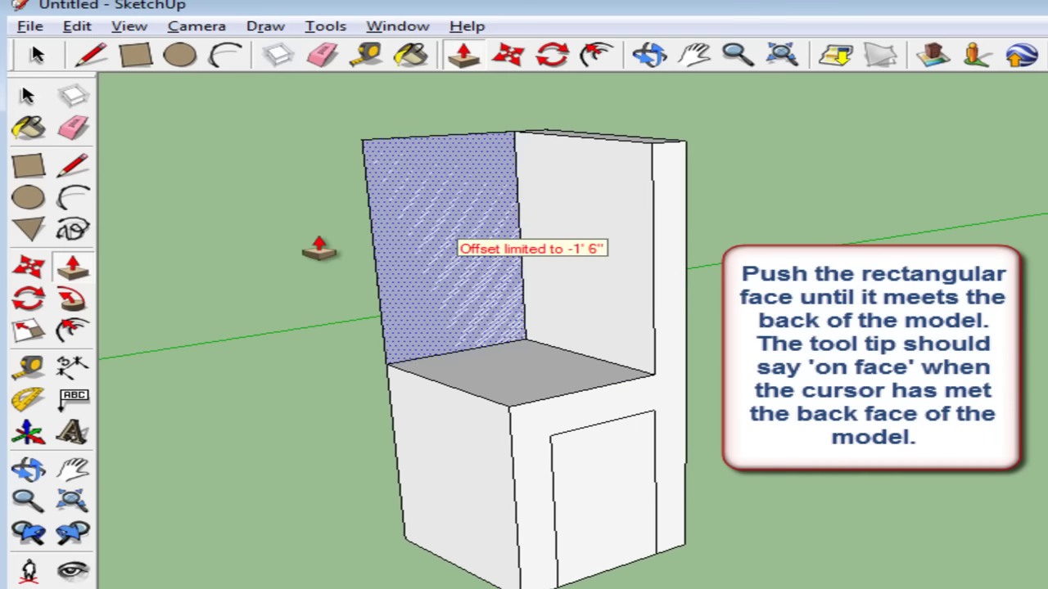
{"action": "left_click", "coordinate": [311, 252]}
{"action": "mouse_move", "coordinate": [445, 417]}
{"action": "middle_mouse_down"}
{"action": "mouse_move", "coordinate": [508, 488]}
{"action": "mouse_move", "coordinate": [526, 355]}
{"action": "mouse_move", "coordinate": [404, 428]}
{"action": "mouse_move", "coordinate": [437, 484]}
{"action": "mouse_move", "coordinate": [462, 409]}
{"action": "middle_mouse_up"}
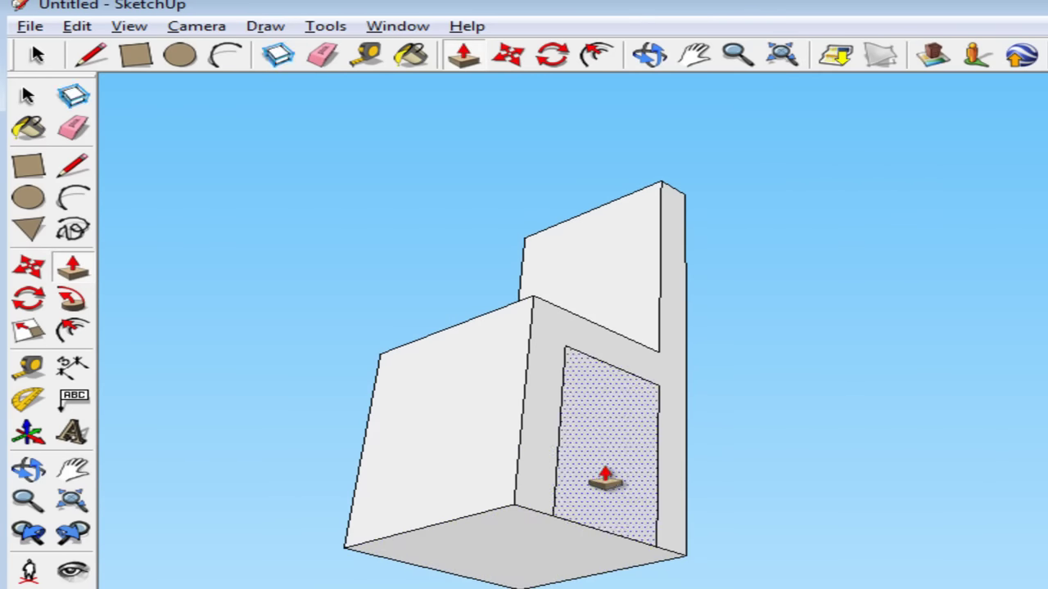
{"action": "left_click_drag", "start_coordinate": [601, 509], "coordinate": [454, 565]}
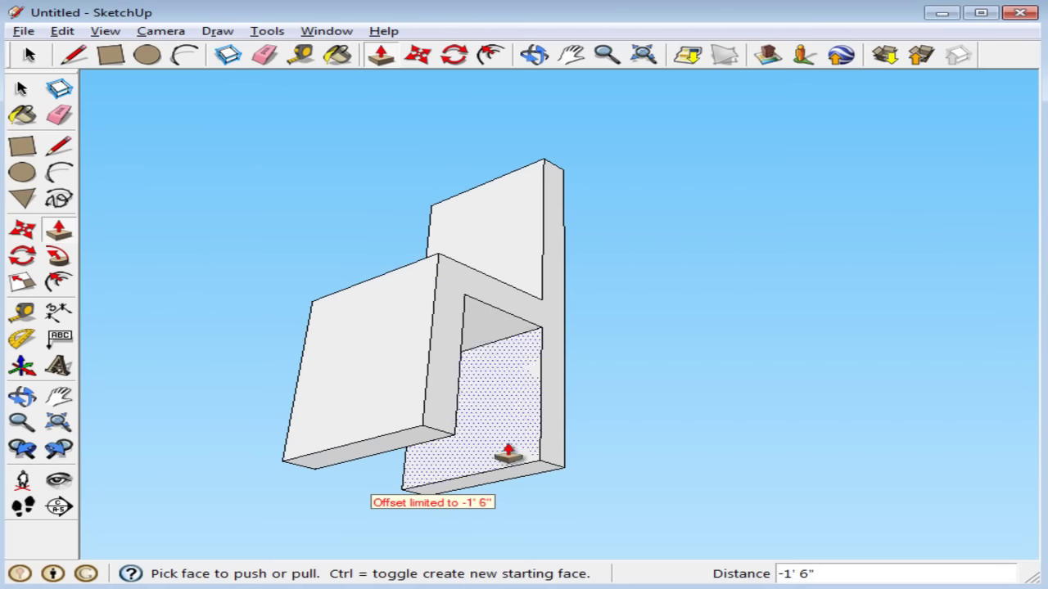
{"action": "mouse_move", "coordinate": [673, 385]}
{"action": "middle_mouse_down"}
{"action": "mouse_move", "coordinate": [709, 344]}
{"action": "mouse_move", "coordinate": [748, 346]}
{"action": "mouse_move", "coordinate": [409, 343]}
{"action": "middle_mouse_up"}
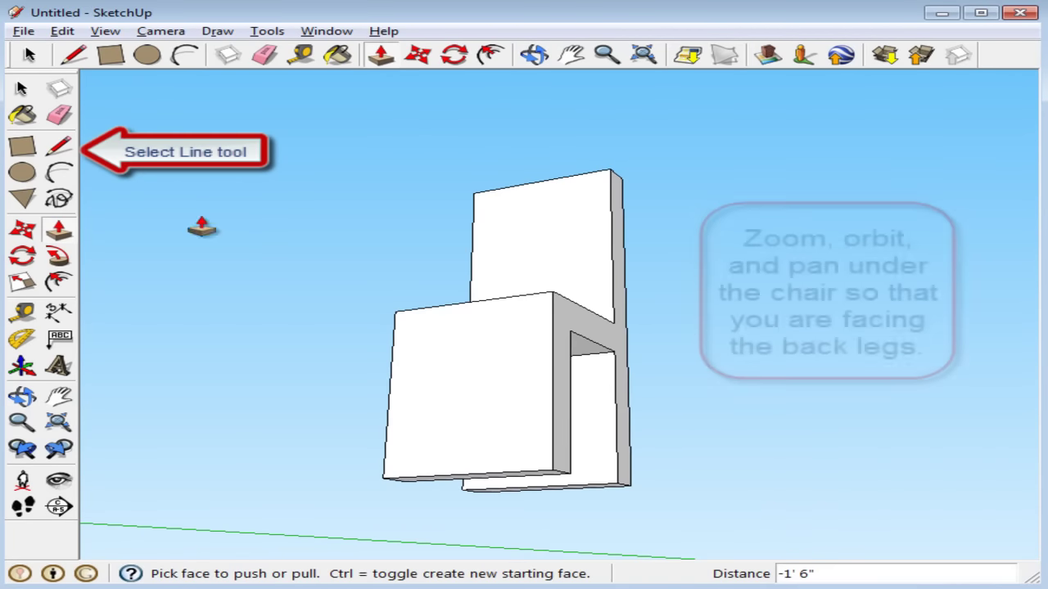
Draw a line from the lower block's back edge to its front edge marking a leg strip.
{"action": "key", "text": "l"}
{"action": "scroll", "coordinate": [747, 362], "scroll_direction": "up", "scroll_amount": 1}
{"action": "scroll", "coordinate": [741, 368], "scroll_direction": "up", "scroll_amount": 2}
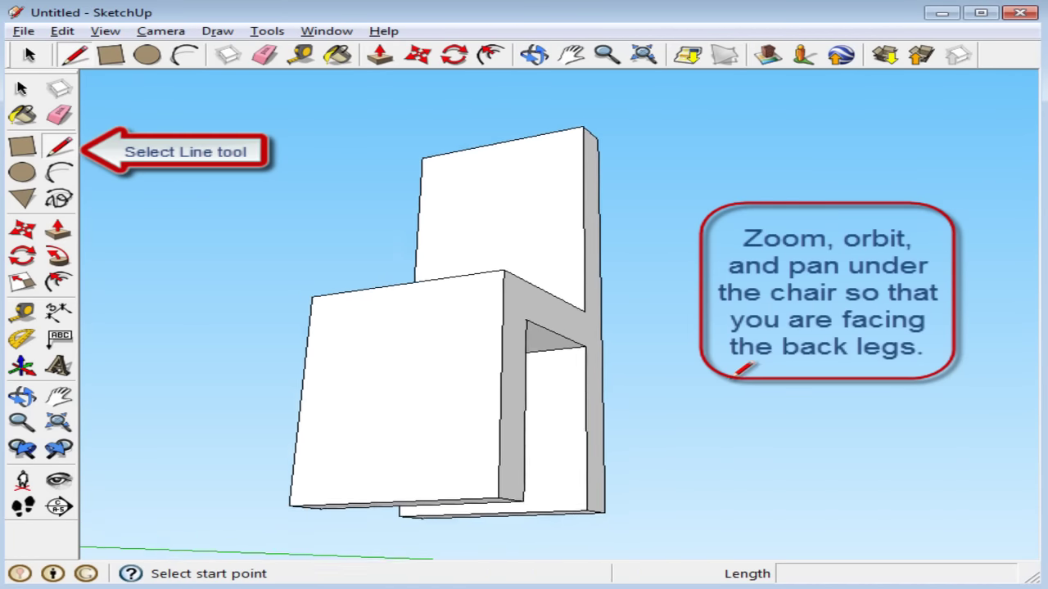
{"action": "mouse_move", "coordinate": [562, 500]}
{"action": "middle_mouse_down"}
{"action": "mouse_move", "coordinate": [636, 409]}
{"action": "mouse_move", "coordinate": [686, 312]}
{"action": "mouse_move", "coordinate": [573, 292]}
{"action": "mouse_move", "coordinate": [613, 274]}
{"action": "mouse_move", "coordinate": [543, 362]}
{"action": "middle_mouse_up"}
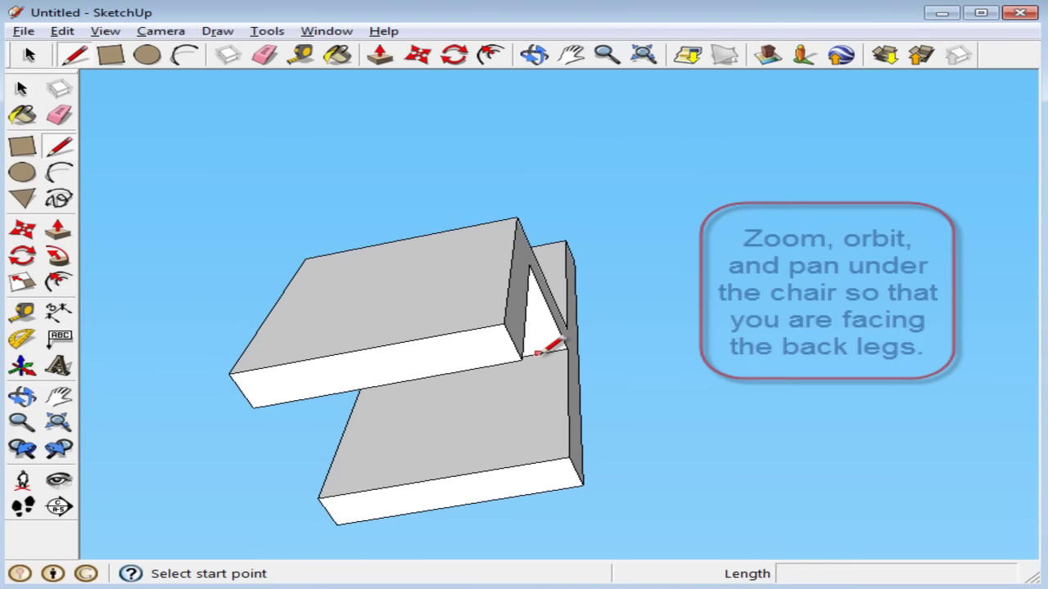
{"action": "middle_click_drag", "start_coordinate": [536, 402], "coordinate": [597, 355]}
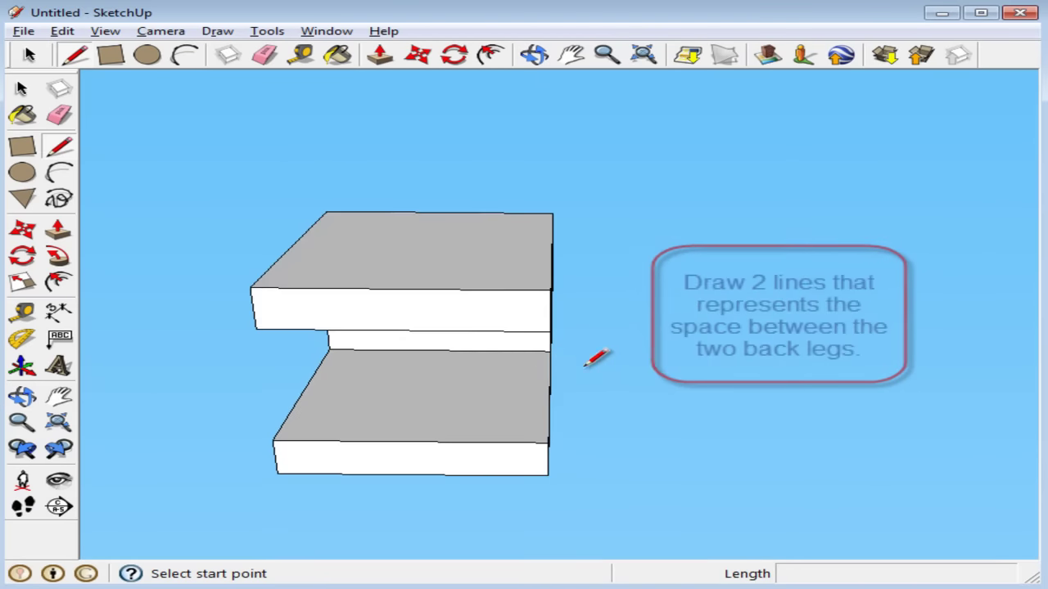
{"action": "left_click", "coordinate": [504, 351]}
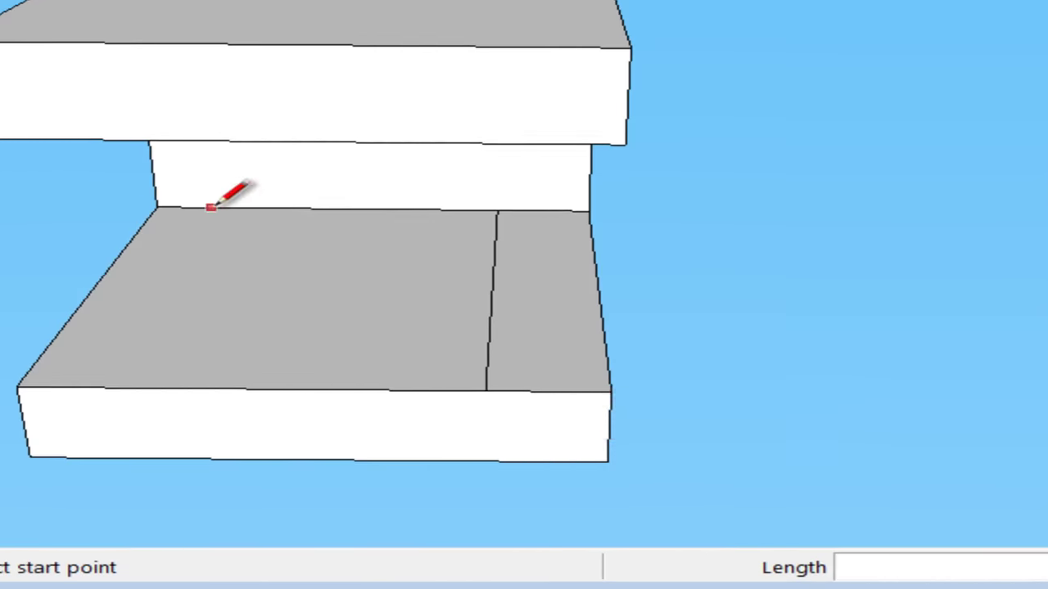
{"action": "left_click", "coordinate": [220, 207]}
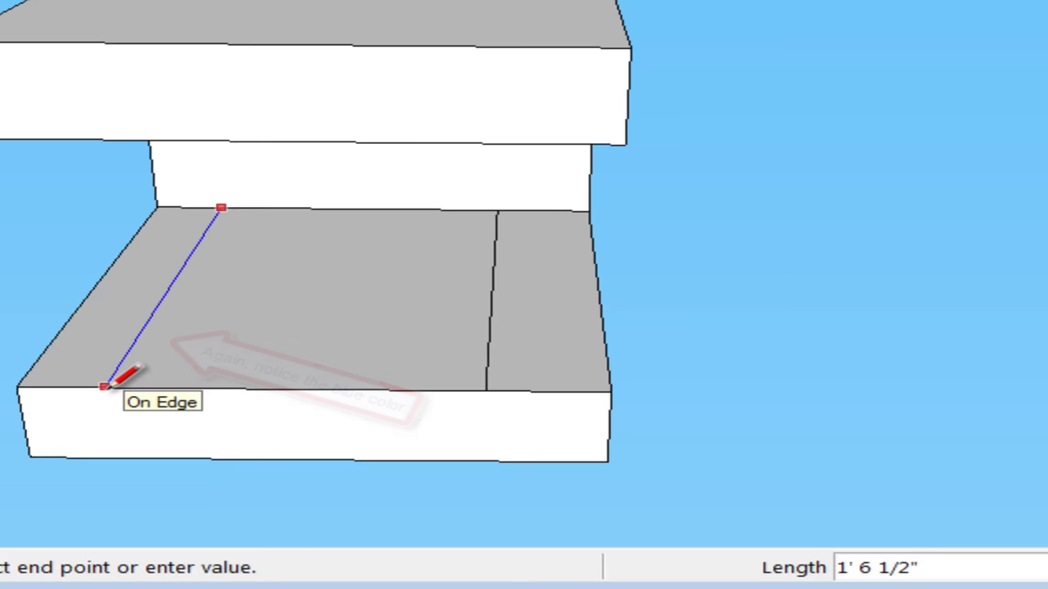
{"action": "left_click", "coordinate": [104, 386]}
{"action": "mouse_move", "coordinate": [578, 249]}
{"action": "middle_mouse_down"}
{"action": "mouse_move", "coordinate": [557, 337]}
{"action": "mouse_move", "coordinate": [592, 386]}
{"action": "mouse_move", "coordinate": [588, 444]}
{"action": "mouse_move", "coordinate": [728, 445]}
{"action": "mouse_move", "coordinate": [541, 434]}
{"action": "middle_mouse_up"}
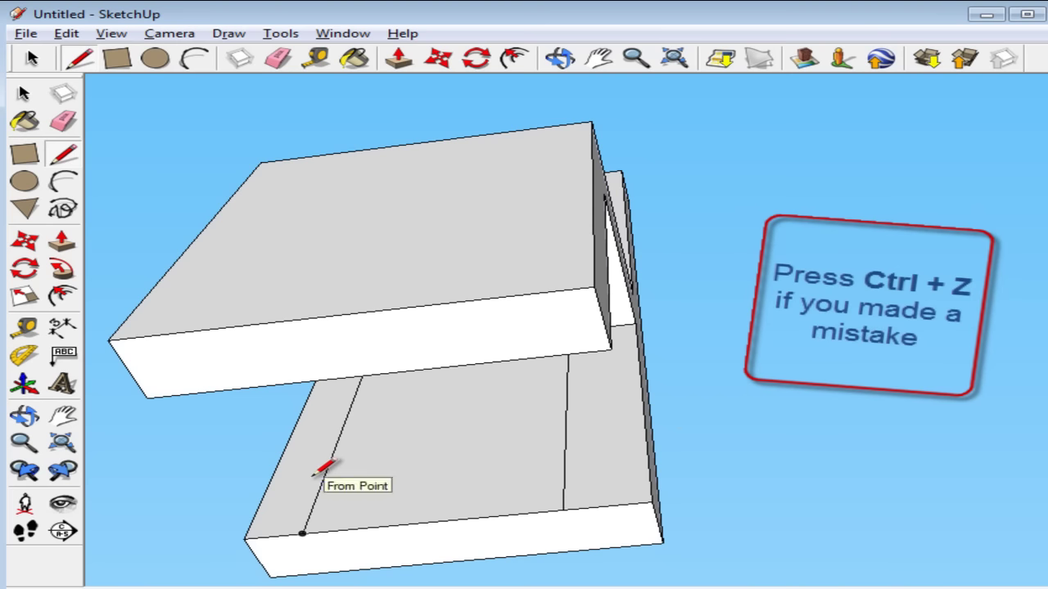
Draw a rectangle from the back corner to the front edge for the second leg strip.
{"action": "left_click", "coordinate": [31, 156]}
{"action": "middle_click_drag", "start_coordinate": [510, 486], "coordinate": [571, 410]}
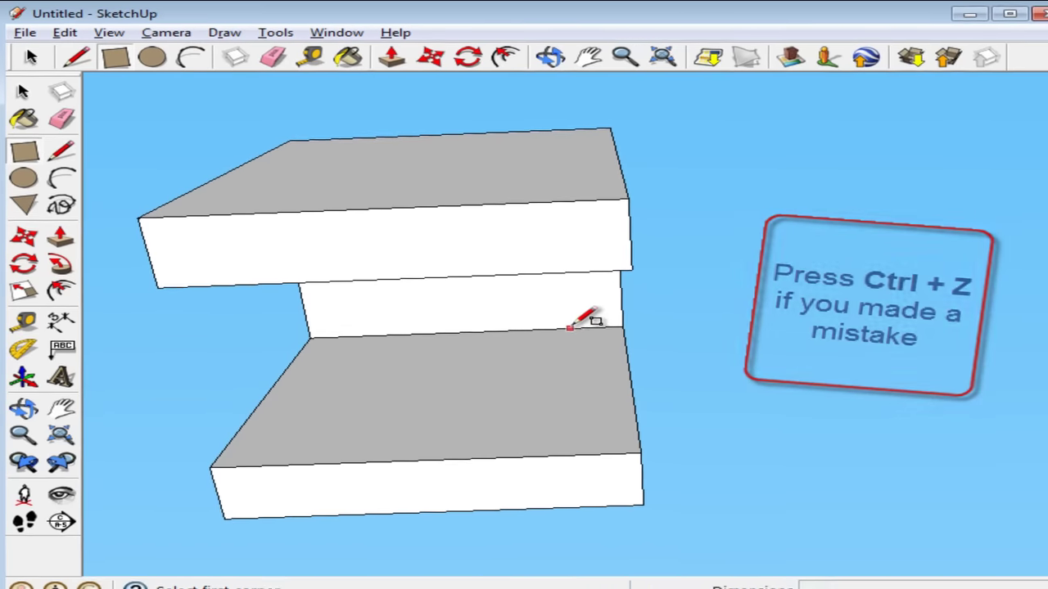
{"action": "left_click", "coordinate": [604, 316]}
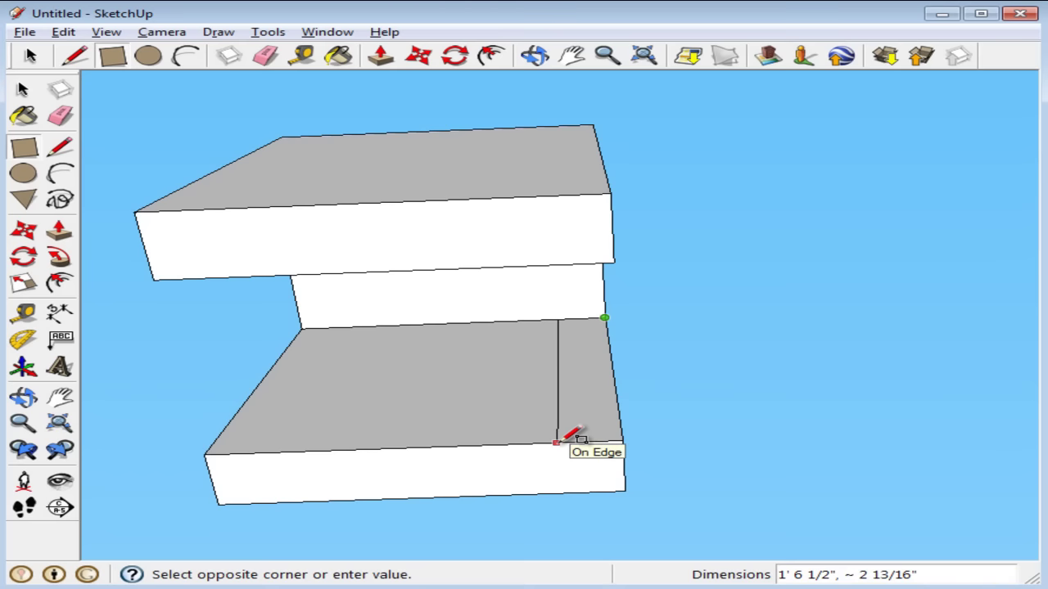
{"action": "left_click", "coordinate": [301, 328]}
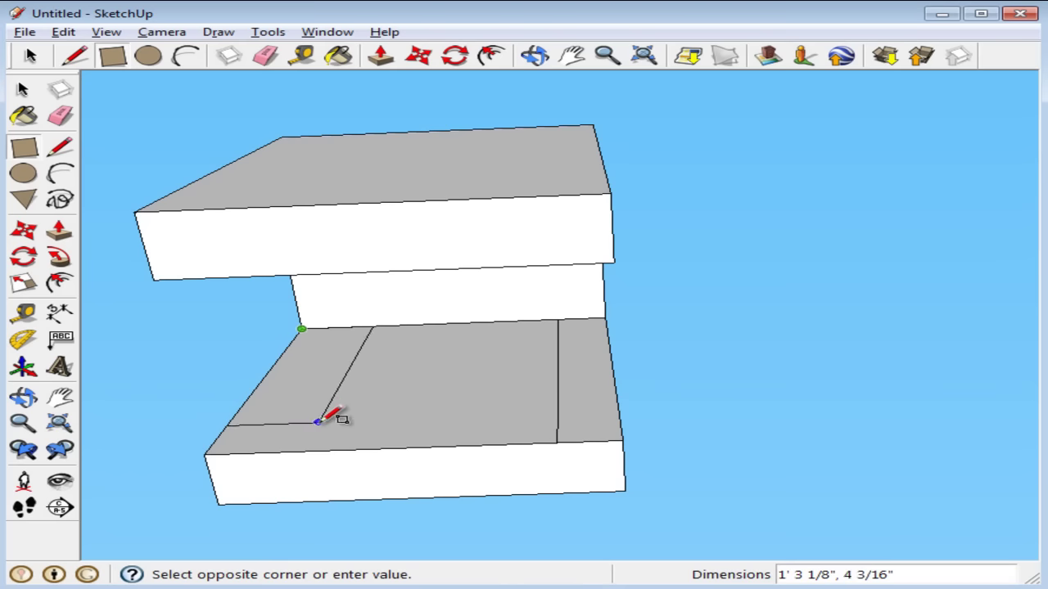
{"action": "left_click", "coordinate": [268, 451]}
{"action": "mouse_move", "coordinate": [257, 415]}
{"action": "middle_mouse_down"}
{"action": "mouse_move", "coordinate": [346, 424]}
{"action": "mouse_move", "coordinate": [288, 462]}
{"action": "mouse_move", "coordinate": [321, 461]}
{"action": "mouse_move", "coordinate": [316, 447]}
{"action": "mouse_move", "coordinate": [327, 443]}
{"action": "middle_mouse_up"}
{"action": "mouse_move", "coordinate": [565, 383]}
{"action": "middle_mouse_down"}
{"action": "mouse_move", "coordinate": [264, 407]}
{"action": "mouse_move", "coordinate": [533, 384]}
{"action": "mouse_move", "coordinate": [524, 386]}
{"action": "middle_mouse_up"}
{"action": "middle_click_drag", "start_coordinate": [465, 374], "coordinate": [603, 351]}
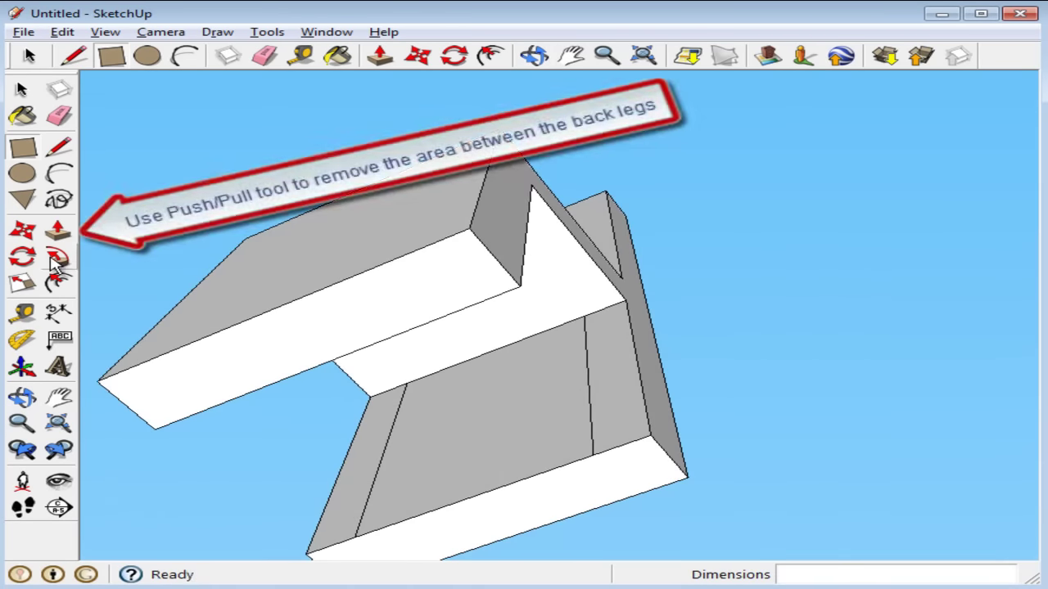
Push the middle face between the back legs all the way through.
{"action": "left_click_drag", "start_coordinate": [510, 414], "coordinate": [662, 496]}
{"action": "mouse_move", "coordinate": [661, 496]}
{"action": "middle_mouse_down"}
{"action": "mouse_move", "coordinate": [510, 428]}
{"action": "mouse_move", "coordinate": [589, 393]}
{"action": "middle_mouse_up"}
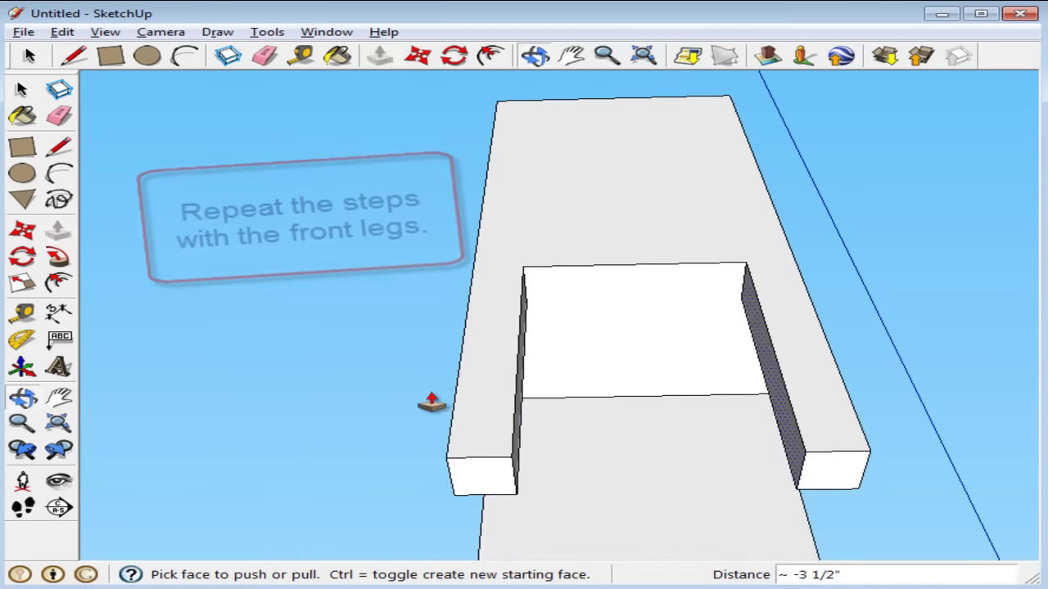
{"action": "scroll", "coordinate": [660, 410], "scroll_direction": "down", "scroll_amount": 1}
{"action": "mouse_move", "coordinate": [700, 412]}
{"action": "middle_mouse_down"}
{"action": "mouse_move", "coordinate": [679, 456]}
{"action": "mouse_move", "coordinate": [671, 321]}
{"action": "mouse_move", "coordinate": [685, 363]}
{"action": "mouse_move", "coordinate": [682, 262]}
{"action": "middle_mouse_up"}
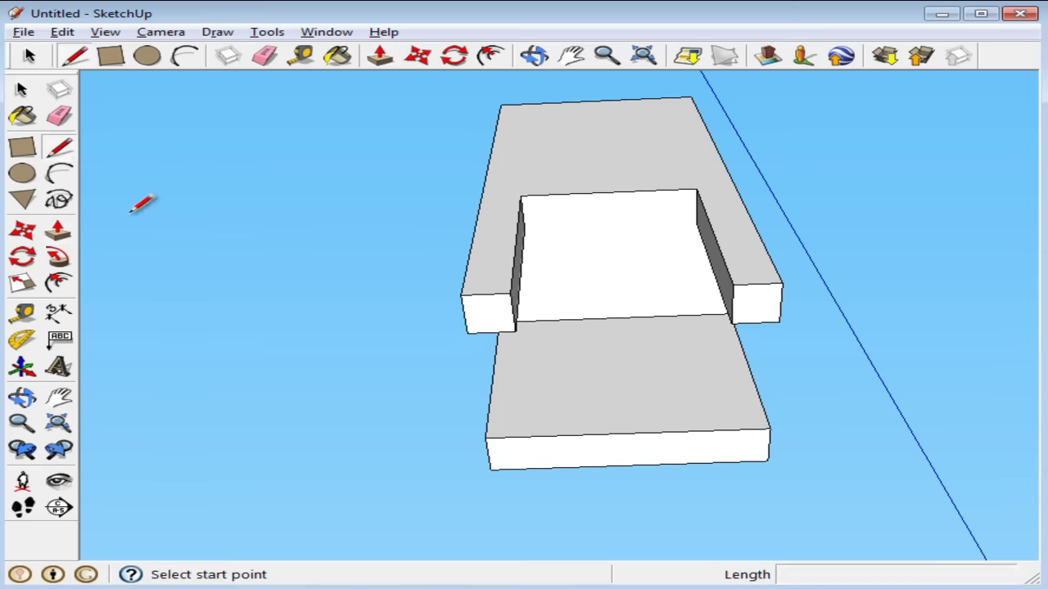
Mark the other front-leg strip, push out the block between the front legs, and view upright.
{"action": "middle_click_drag", "start_coordinate": [402, 276], "coordinate": [585, 222], "text": "shift"}
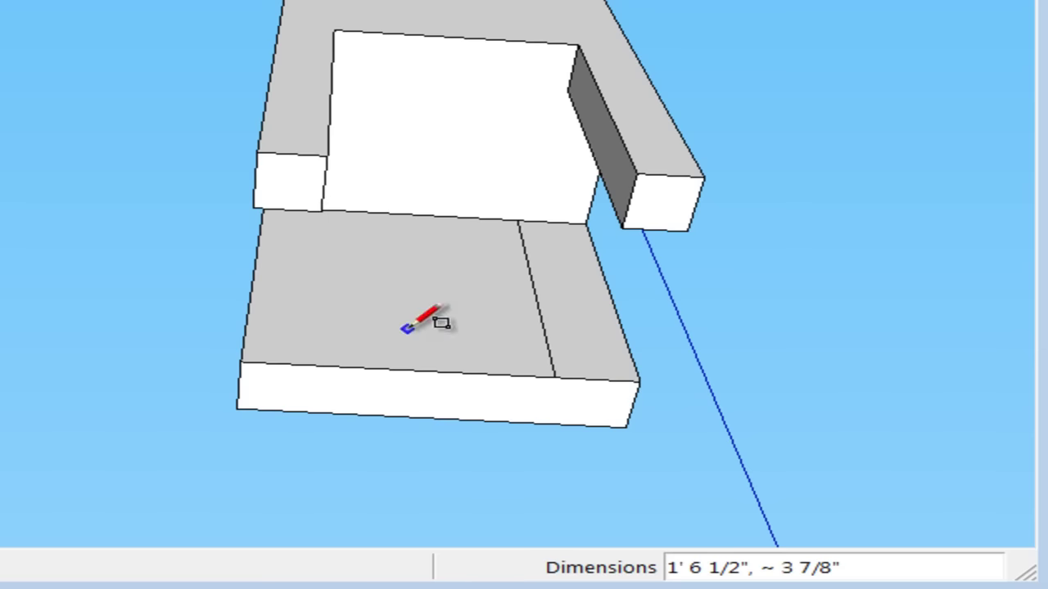
{"action": "middle_click_drag", "start_coordinate": [406, 329], "coordinate": [310, 222]}
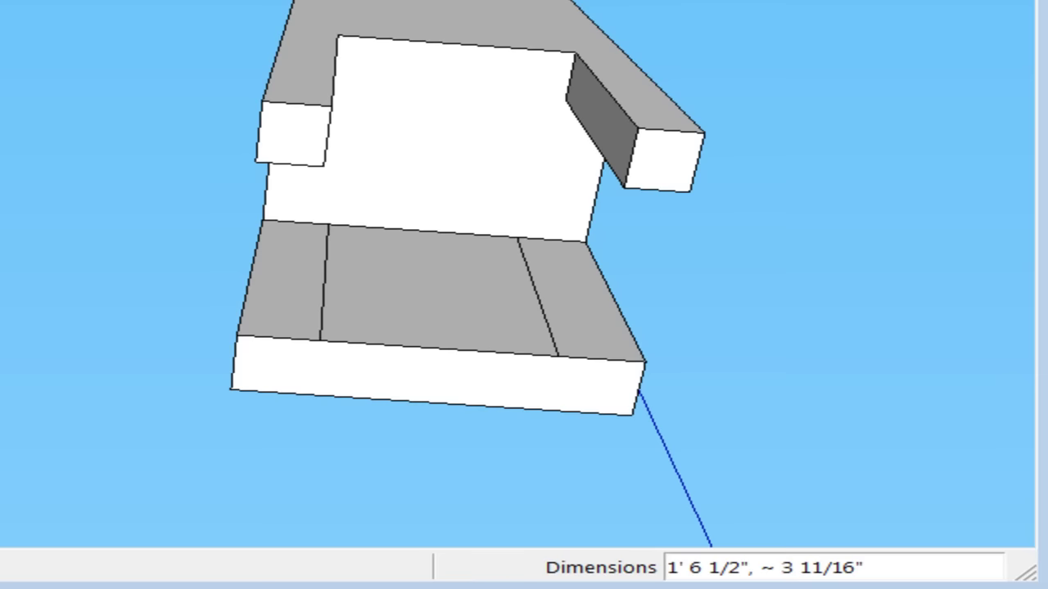
{"action": "key", "text": "p"}
{"action": "left_click", "coordinate": [446, 326]}
{"action": "mouse_move", "coordinate": [433, 409]}
{"action": "middle_mouse_down"}
{"action": "mouse_move", "coordinate": [385, 323]}
{"action": "mouse_move", "coordinate": [515, 480]}
{"action": "middle_mouse_up"}
{"action": "left_click", "coordinate": [515, 480]}
{"action": "mouse_move", "coordinate": [614, 377]}
{"action": "middle_mouse_down"}
{"action": "mouse_move", "coordinate": [627, 421]}
{"action": "mouse_move", "coordinate": [748, 402]}
{"action": "mouse_move", "coordinate": [680, 414]}
{"action": "mouse_move", "coordinate": [915, 501]}
{"action": "mouse_move", "coordinate": [636, 346]}
{"action": "mouse_move", "coordinate": [618, 356]}
{"action": "mouse_move", "coordinate": [654, 369]}
{"action": "mouse_move", "coordinate": [568, 376]}
{"action": "mouse_move", "coordinate": [667, 381]}
{"action": "mouse_move", "coordinate": [532, 379]}
{"action": "mouse_move", "coordinate": [636, 393]}
{"action": "mouse_move", "coordinate": [611, 388]}
{"action": "middle_mouse_up"}
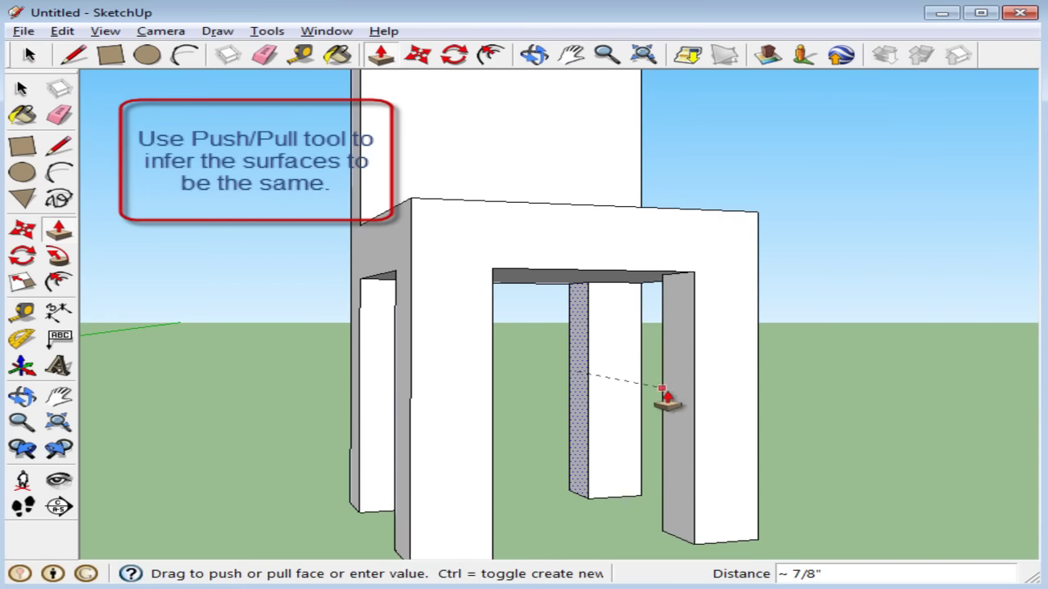
Bring the chair back into view and start drawing an arc across its top.
{"action": "mouse_move", "coordinate": [678, 402]}
{"action": "middle_mouse_down"}
{"action": "mouse_move", "coordinate": [846, 409]}
{"action": "mouse_move", "coordinate": [650, 417]}
{"action": "mouse_move", "coordinate": [833, 404]}
{"action": "mouse_move", "coordinate": [546, 378]}
{"action": "mouse_move", "coordinate": [794, 358]}
{"action": "mouse_move", "coordinate": [537, 356]}
{"action": "middle_mouse_up"}
{"action": "mouse_move", "coordinate": [561, 234]}
{"action": "middle_mouse_down"}
{"action": "mouse_move", "coordinate": [581, 351]}
{"action": "mouse_move", "coordinate": [604, 233]}
{"action": "middle_mouse_up"}
{"action": "scroll", "coordinate": [604, 233], "scroll_direction": "up", "scroll_amount": 2}
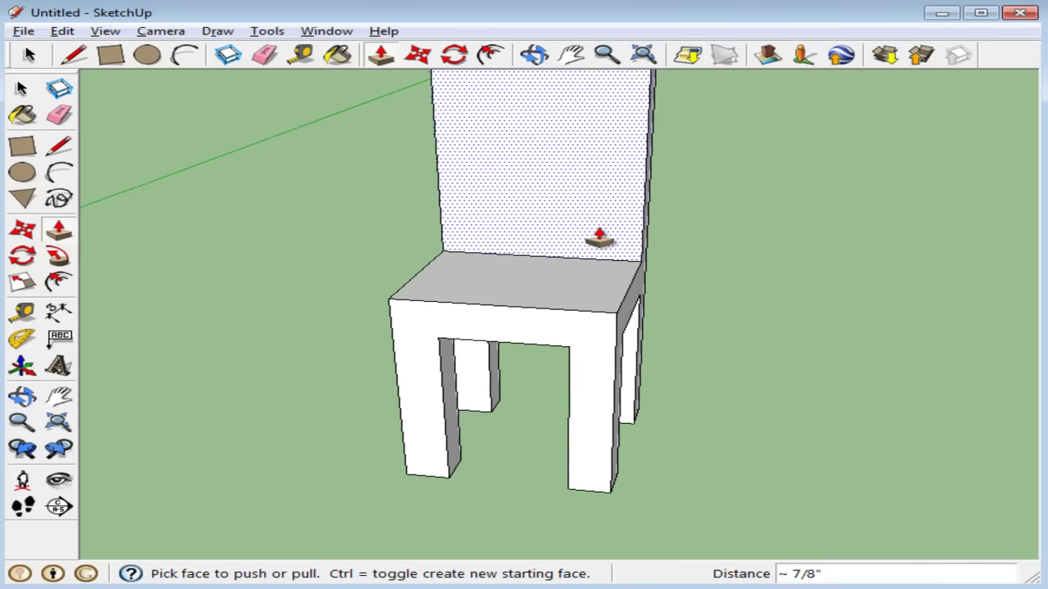
{"action": "scroll", "coordinate": [597, 234], "scroll_direction": "up", "scroll_amount": 2}
{"action": "mouse_move", "coordinate": [574, 199]}
{"action": "middle_mouse_down", "text": "shift"}
{"action": "mouse_move", "coordinate": [565, 387]}
{"action": "mouse_move", "coordinate": [582, 393]}
{"action": "mouse_move", "coordinate": [612, 297]}
{"action": "middle_mouse_up", "text": "shift"}
{"action": "key", "text": "p"}
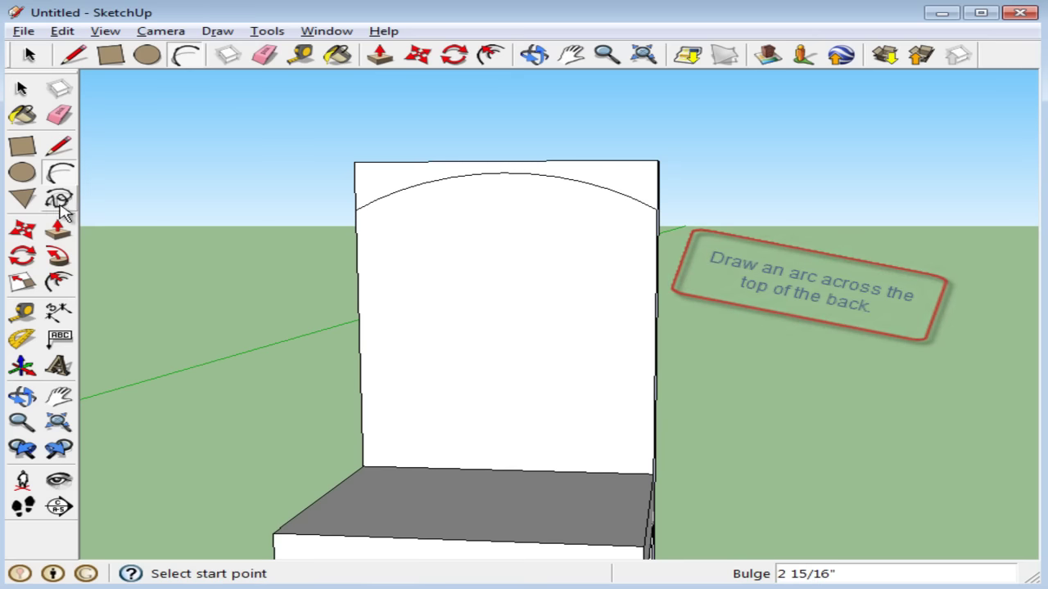
Push/Pull the two corner areas above the arc away to round the backrest top.
{"action": "left_click", "coordinate": [59, 231]}
{"action": "mouse_move", "coordinate": [569, 208]}
{"action": "middle_mouse_down"}
{"action": "mouse_move", "coordinate": [753, 226]}
{"action": "mouse_move", "coordinate": [589, 215]}
{"action": "middle_mouse_up"}
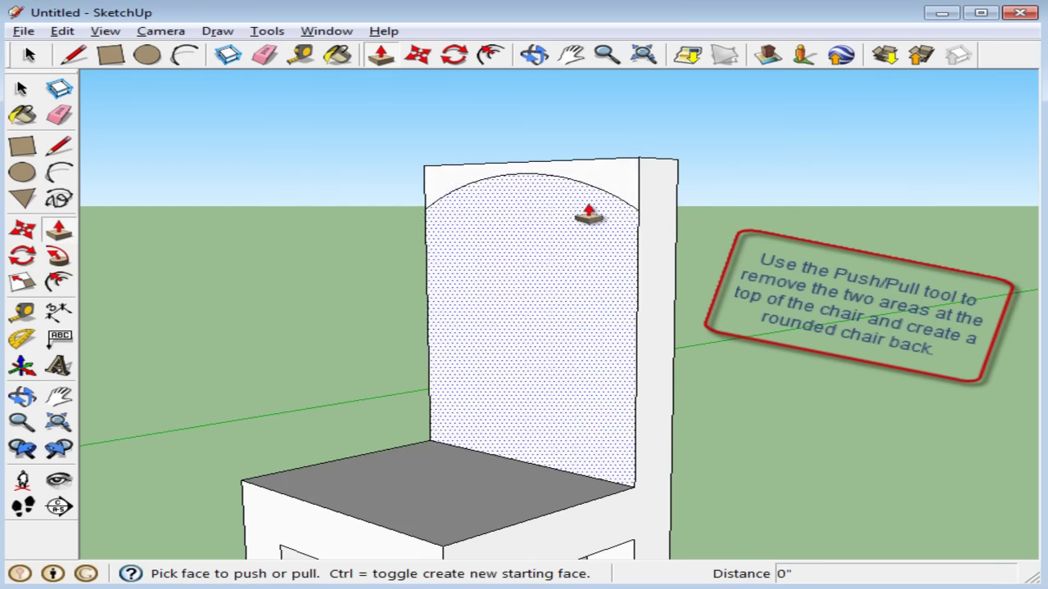
{"action": "middle_click_drag", "start_coordinate": [778, 234], "coordinate": [691, 227]}
{"action": "left_click", "coordinate": [695, 190]}
Orbit back to a front view of the chair and zoom in.
{"action": "mouse_move", "coordinate": [508, 356]}
{"action": "middle_mouse_down"}
{"action": "mouse_move", "coordinate": [538, 323]}
{"action": "mouse_move", "coordinate": [539, 292]}
{"action": "mouse_move", "coordinate": [545, 402]}
{"action": "mouse_move", "coordinate": [748, 385]}
{"action": "mouse_move", "coordinate": [868, 347]}
{"action": "mouse_move", "coordinate": [578, 339]}
{"action": "mouse_move", "coordinate": [837, 347]}
{"action": "mouse_move", "coordinate": [702, 363]}
{"action": "mouse_move", "coordinate": [703, 277]}
{"action": "mouse_move", "coordinate": [718, 339]}
{"action": "mouse_move", "coordinate": [728, 264]}
{"action": "mouse_move", "coordinate": [728, 335]}
{"action": "mouse_move", "coordinate": [755, 325]}
{"action": "mouse_move", "coordinate": [739, 330]}
{"action": "mouse_move", "coordinate": [631, 276]}
{"action": "mouse_move", "coordinate": [631, 369]}
{"action": "mouse_move", "coordinate": [647, 360]}
{"action": "middle_mouse_up"}
{"action": "key", "text": "p"}
{"action": "scroll", "coordinate": [709, 316], "scroll_direction": "up", "scroll_amount": 2}
{"action": "scroll", "coordinate": [708, 330], "scroll_direction": "up", "scroll_amount": 1}
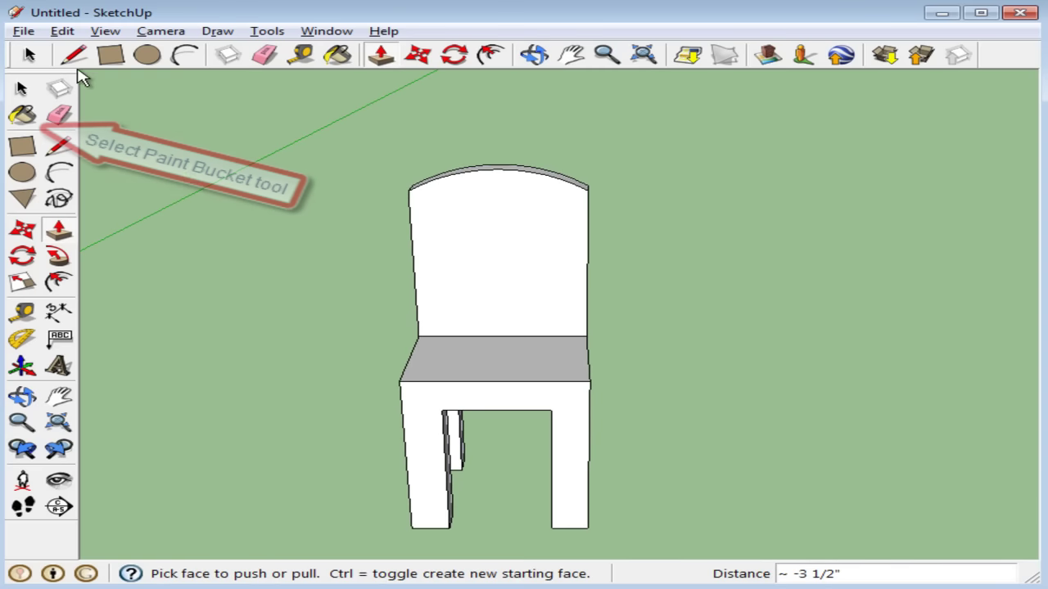
With the Paint Bucket, choose the light Wood_Floor material from the Wood collection.
{"action": "left_click", "coordinate": [28, 117]}
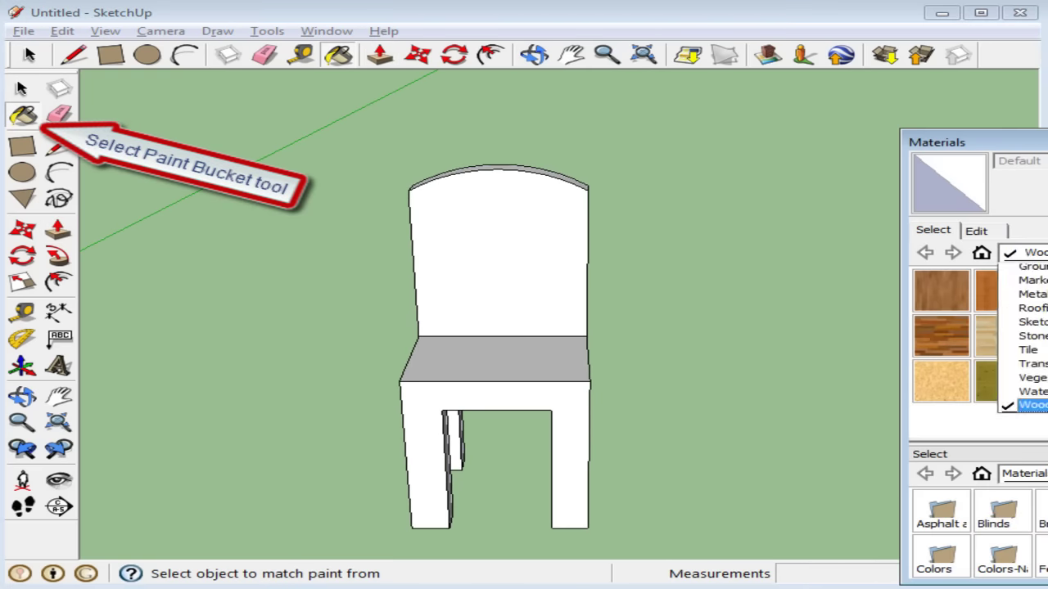
{"action": "left_click", "coordinate": [1030, 271]}
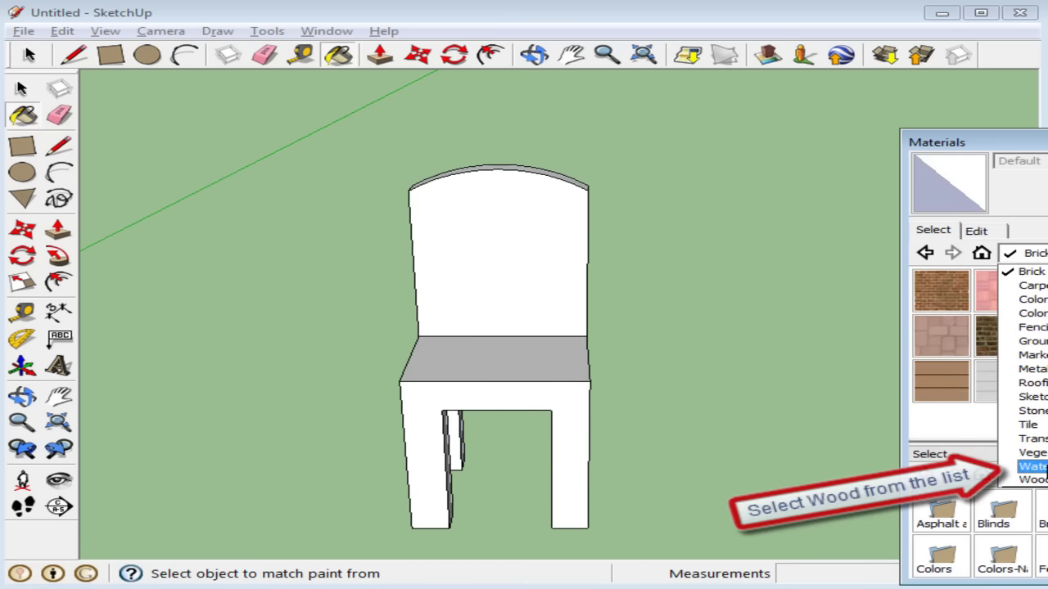
{"action": "left_click", "coordinate": [1034, 481]}
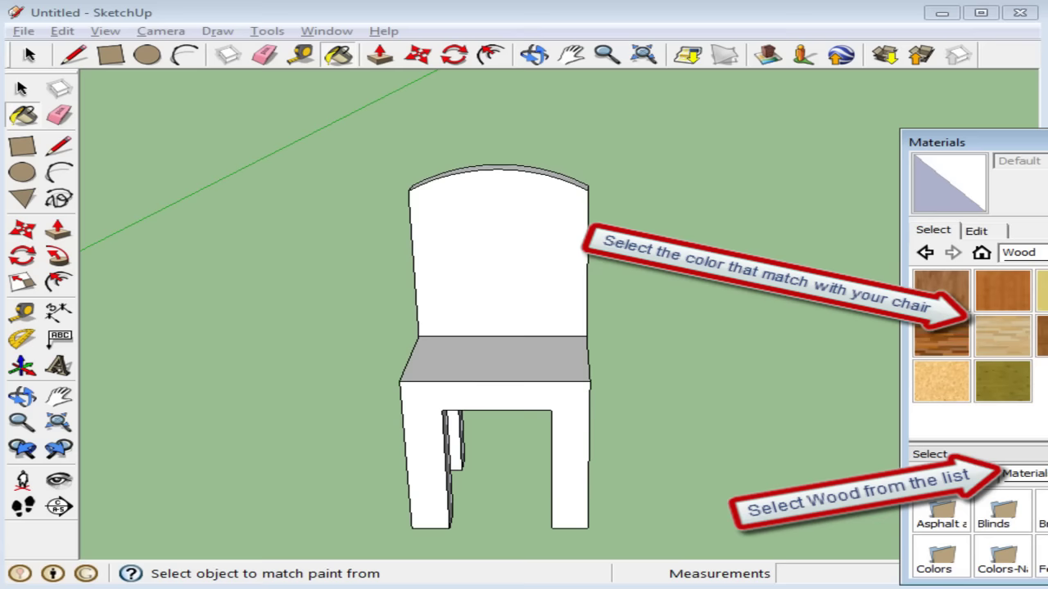
{"action": "left_click", "coordinate": [1015, 344]}
Paint the chair back with dark parquet wood and the grey seat with dark wood.
{"action": "left_click", "coordinate": [528, 269]}
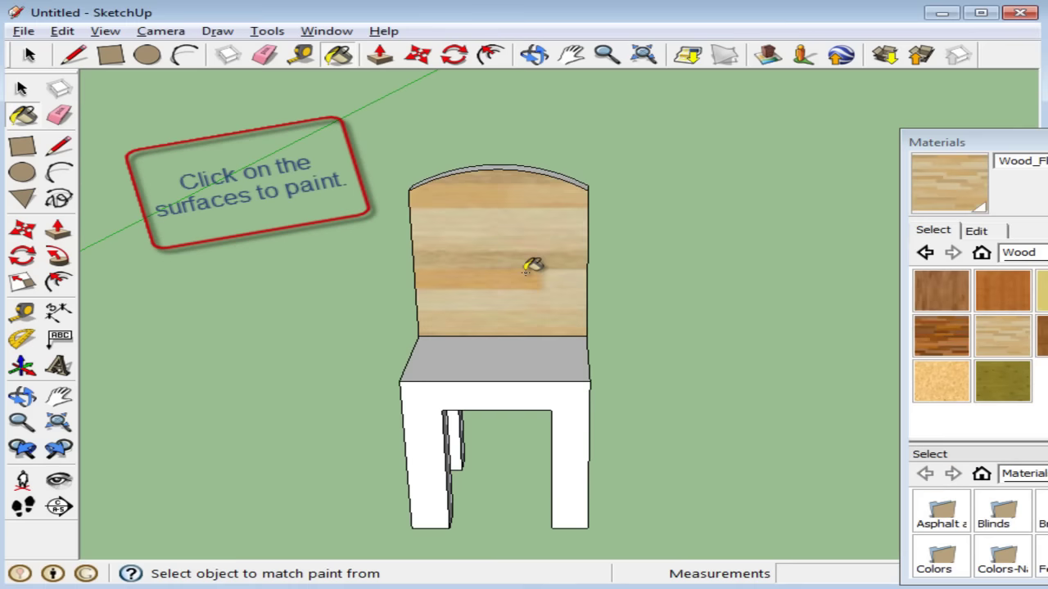
{"action": "mouse_move", "coordinate": [610, 311]}
{"action": "middle_mouse_down"}
{"action": "mouse_move", "coordinate": [638, 335]}
{"action": "mouse_move", "coordinate": [465, 319]}
{"action": "middle_mouse_up"}
{"action": "mouse_move", "coordinate": [696, 311]}
{"action": "middle_mouse_down"}
{"action": "mouse_move", "coordinate": [505, 311]}
{"action": "mouse_move", "coordinate": [687, 334]}
{"action": "middle_mouse_up"}
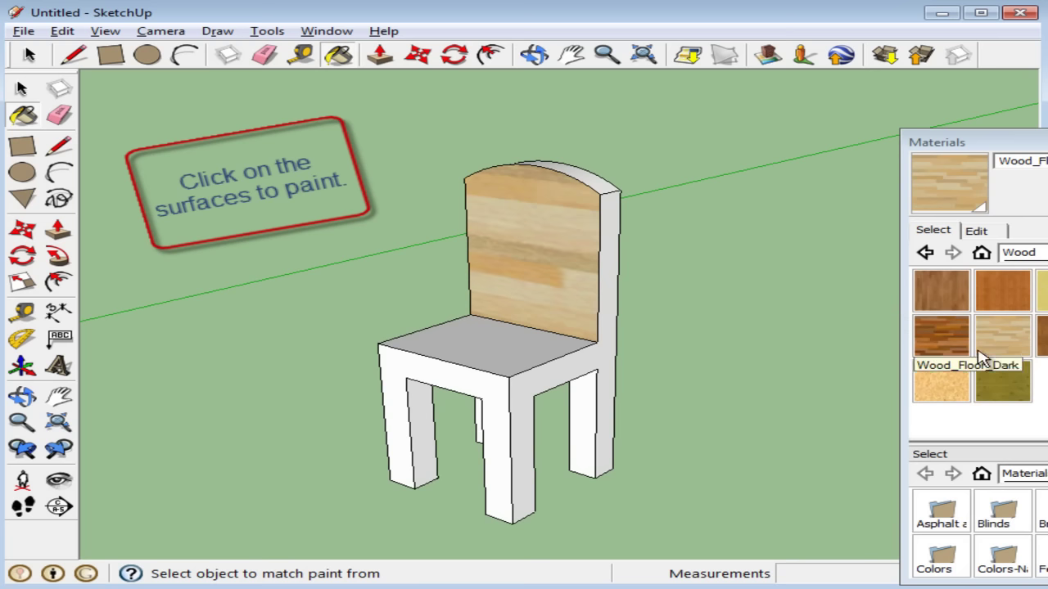
{"action": "left_click", "coordinate": [579, 280]}
{"action": "left_click", "coordinate": [514, 352]}
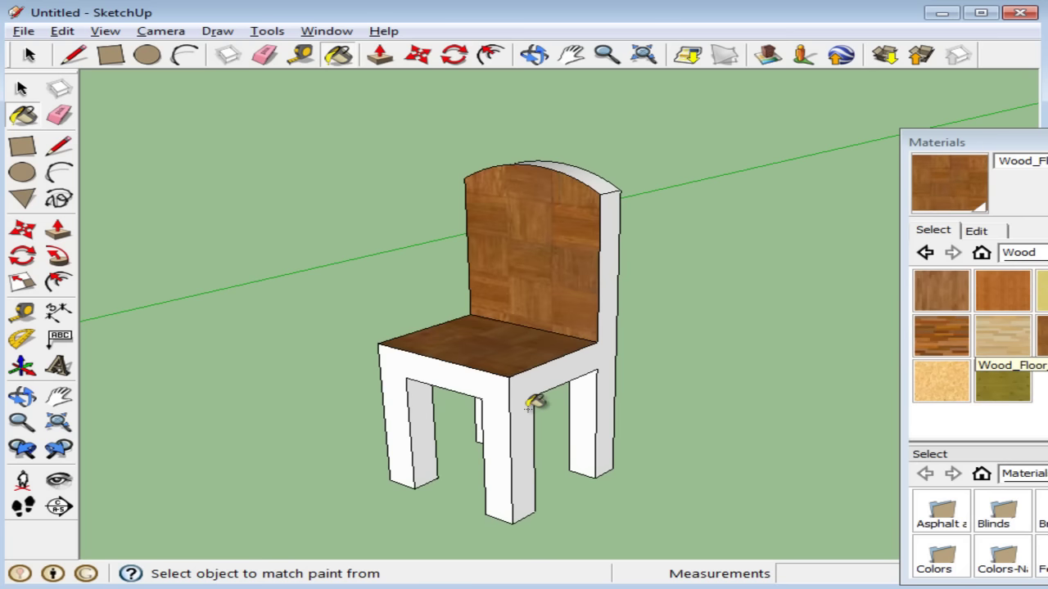
Paint the front, legs and sides wood, then the back and legs light Wood_Floor.
{"action": "mouse_move", "coordinate": [778, 379]}
{"action": "middle_mouse_down"}
{"action": "mouse_move", "coordinate": [671, 388]}
{"action": "mouse_move", "coordinate": [396, 370]}
{"action": "mouse_move", "coordinate": [671, 278]}
{"action": "mouse_move", "coordinate": [748, 388]}
{"action": "mouse_move", "coordinate": [664, 393]}
{"action": "mouse_move", "coordinate": [597, 369]}
{"action": "middle_mouse_up"}
{"action": "left_click", "coordinate": [505, 356]}
{"action": "mouse_move", "coordinate": [747, 354]}
{"action": "middle_mouse_down"}
{"action": "mouse_move", "coordinate": [508, 347]}
{"action": "mouse_move", "coordinate": [1006, 349]}
{"action": "middle_mouse_up"}
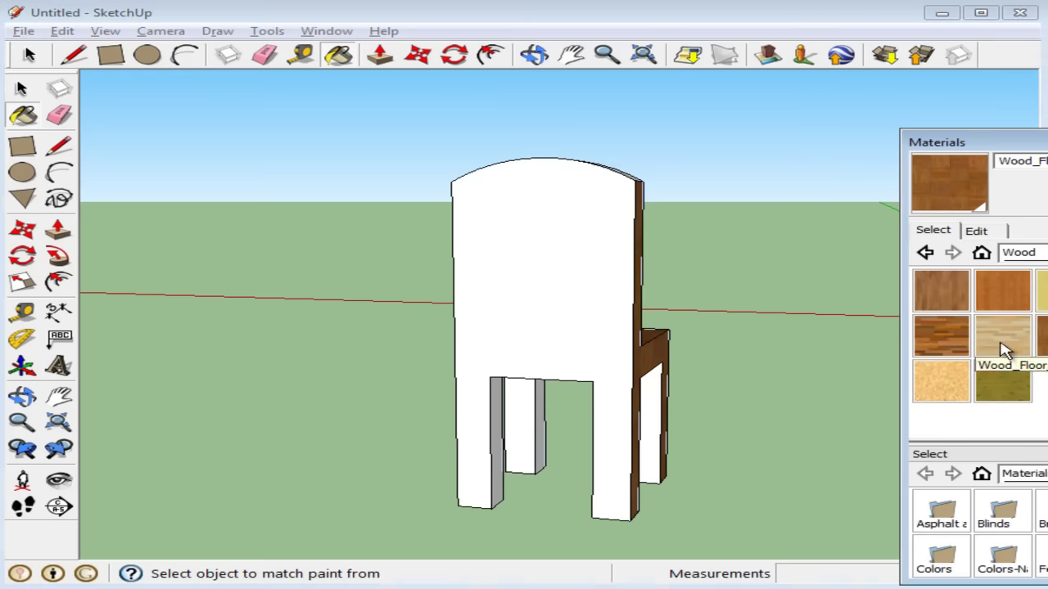
{"action": "left_click", "coordinate": [1005, 349]}
{"action": "left_click", "coordinate": [575, 286]}
Orbit around and beneath the chair to check the painted faces.
{"action": "mouse_move", "coordinate": [785, 303]}
{"action": "middle_mouse_down"}
{"action": "mouse_move", "coordinate": [693, 264]}
{"action": "mouse_move", "coordinate": [633, 309]}
{"action": "middle_mouse_up"}
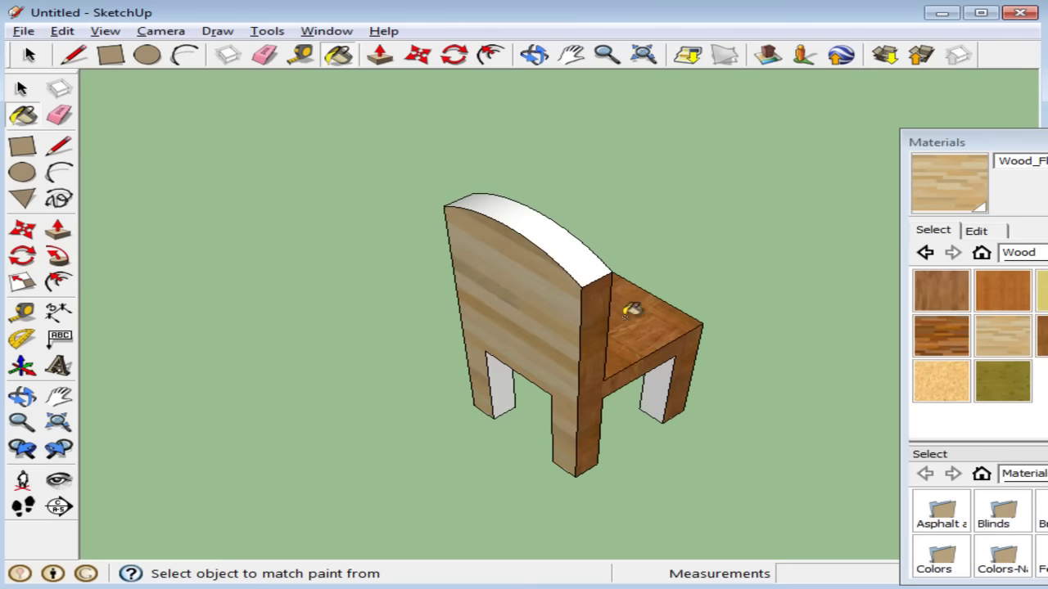
{"action": "mouse_move", "coordinate": [758, 295]}
{"action": "middle_mouse_down"}
{"action": "mouse_move", "coordinate": [732, 346]}
{"action": "mouse_move", "coordinate": [721, 316]}
{"action": "mouse_move", "coordinate": [562, 342]}
{"action": "mouse_move", "coordinate": [658, 216]}
{"action": "mouse_move", "coordinate": [814, 314]}
{"action": "mouse_move", "coordinate": [565, 346]}
{"action": "middle_mouse_up"}
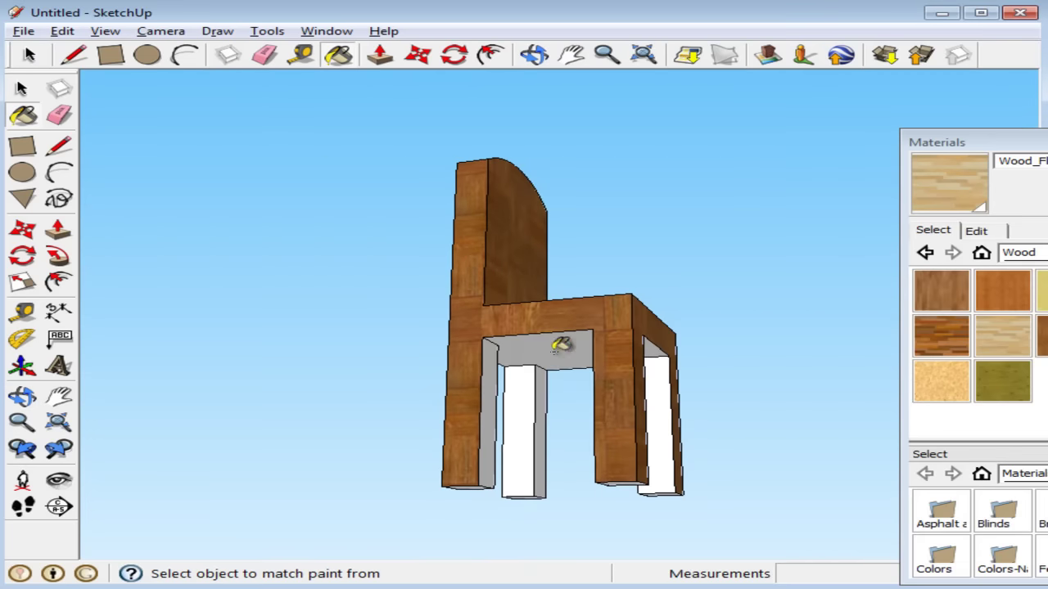
{"action": "mouse_move", "coordinate": [559, 391]}
{"action": "middle_mouse_down"}
{"action": "mouse_move", "coordinate": [636, 412]}
{"action": "mouse_move", "coordinate": [580, 367]}
{"action": "mouse_move", "coordinate": [608, 381]}
{"action": "mouse_move", "coordinate": [571, 377]}
{"action": "mouse_move", "coordinate": [515, 416]}
{"action": "mouse_move", "coordinate": [472, 379]}
{"action": "mouse_move", "coordinate": [667, 414]}
{"action": "mouse_move", "coordinate": [621, 416]}
{"action": "mouse_move", "coordinate": [655, 403]}
{"action": "mouse_move", "coordinate": [426, 398]}
{"action": "middle_mouse_up"}
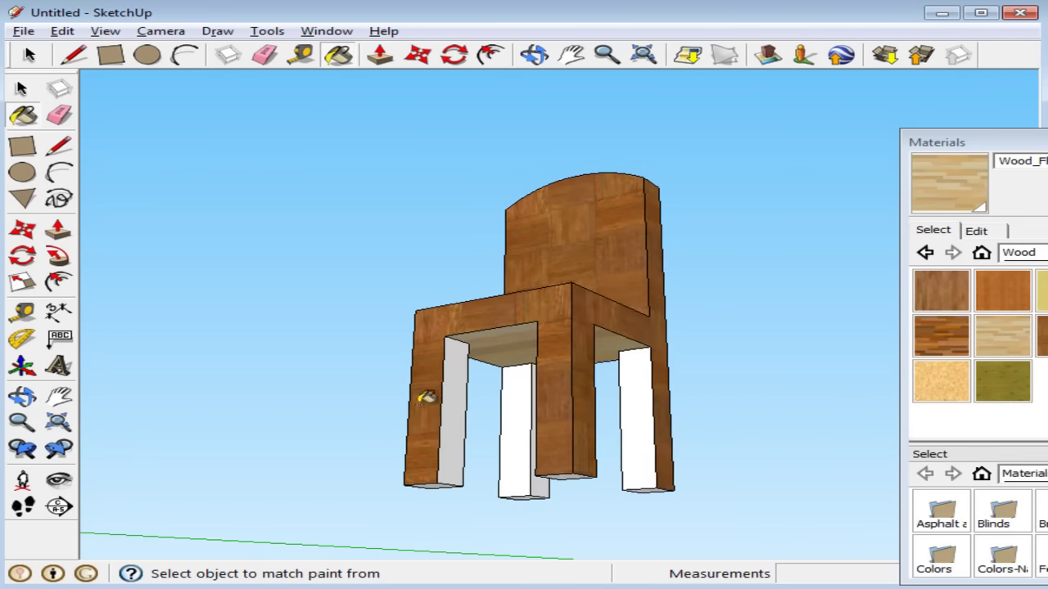
{"action": "mouse_move", "coordinate": [652, 401]}
{"action": "middle_mouse_down"}
{"action": "mouse_move", "coordinate": [532, 409]}
{"action": "mouse_move", "coordinate": [590, 458]}
{"action": "mouse_move", "coordinate": [683, 340]}
{"action": "mouse_move", "coordinate": [683, 382]}
{"action": "mouse_move", "coordinate": [587, 442]}
{"action": "mouse_move", "coordinate": [672, 438]}
{"action": "mouse_move", "coordinate": [645, 428]}
{"action": "middle_mouse_up"}
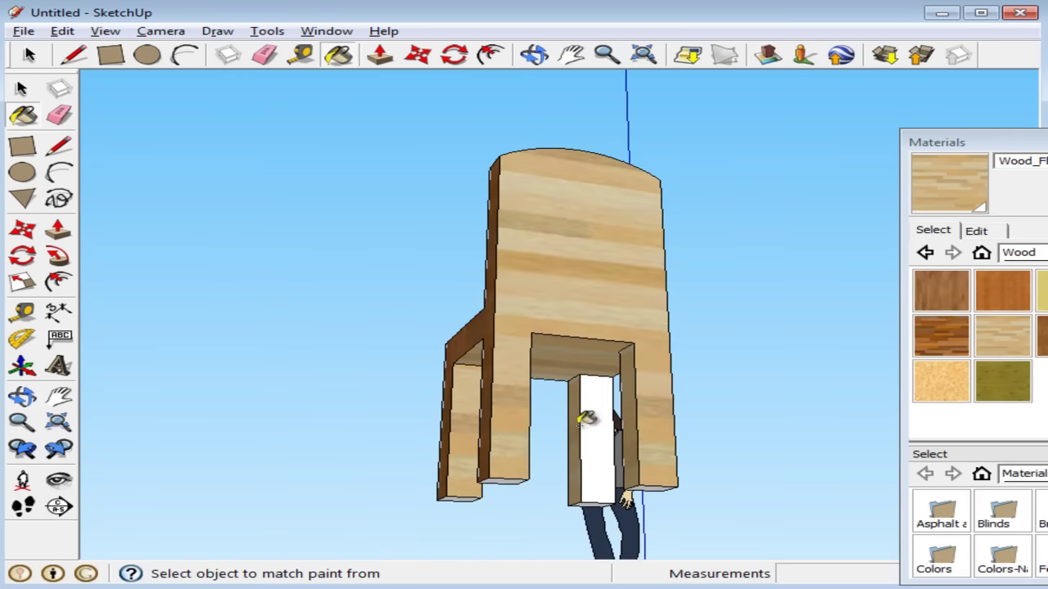
{"action": "mouse_move", "coordinate": [742, 401]}
{"action": "middle_mouse_down"}
{"action": "mouse_move", "coordinate": [697, 415]}
{"action": "mouse_move", "coordinate": [657, 395]}
{"action": "mouse_move", "coordinate": [418, 353]}
{"action": "mouse_move", "coordinate": [718, 278]}
{"action": "mouse_move", "coordinate": [761, 311]}
{"action": "mouse_move", "coordinate": [474, 382]}
{"action": "mouse_move", "coordinate": [677, 398]}
{"action": "mouse_move", "coordinate": [676, 363]}
{"action": "mouse_move", "coordinate": [751, 251]}
{"action": "mouse_move", "coordinate": [622, 218]}
{"action": "middle_mouse_up"}
{"action": "mouse_move", "coordinate": [599, 406]}
{"action": "middle_mouse_down"}
{"action": "mouse_move", "coordinate": [650, 215]}
{"action": "mouse_move", "coordinate": [650, 287]}
{"action": "middle_mouse_up"}
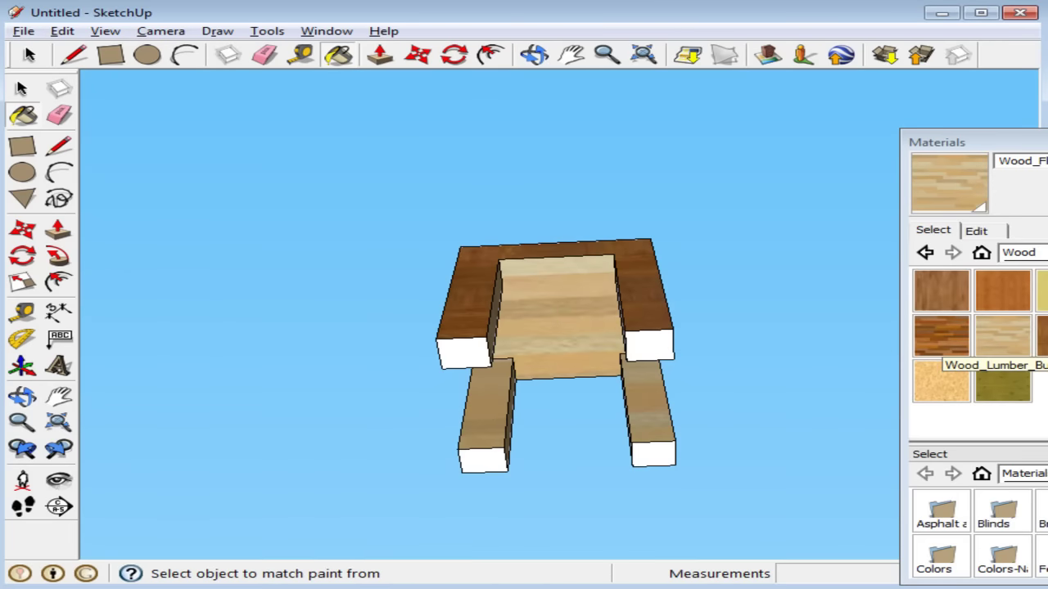
Paint the remaining white leg end faces with pale Wood_Lumber texture.
{"action": "left_click", "coordinate": [666, 354]}
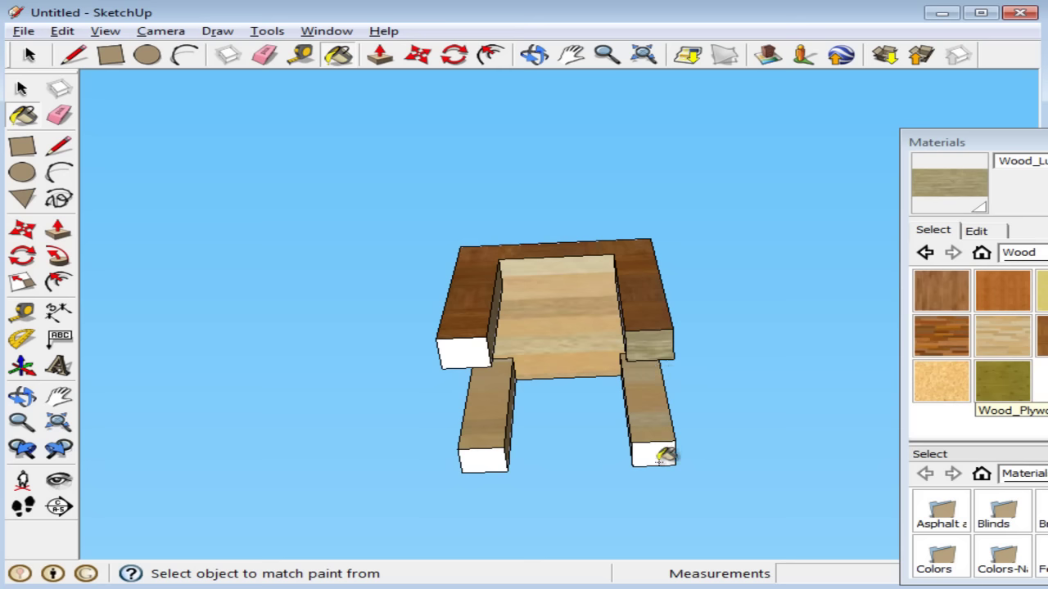
{"action": "mouse_move", "coordinate": [720, 348]}
{"action": "middle_mouse_down"}
{"action": "mouse_move", "coordinate": [707, 385]}
{"action": "mouse_move", "coordinate": [713, 496]}
{"action": "mouse_move", "coordinate": [713, 468]}
{"action": "mouse_move", "coordinate": [737, 434]}
{"action": "mouse_move", "coordinate": [503, 339]}
{"action": "mouse_move", "coordinate": [748, 351]}
{"action": "mouse_move", "coordinate": [590, 329]}
{"action": "mouse_move", "coordinate": [666, 304]}
{"action": "mouse_move", "coordinate": [565, 303]}
{"action": "mouse_move", "coordinate": [712, 308]}
{"action": "mouse_move", "coordinate": [532, 318]}
{"action": "mouse_move", "coordinate": [553, 320]}
{"action": "mouse_move", "coordinate": [562, 434]}
{"action": "mouse_move", "coordinate": [515, 226]}
{"action": "mouse_move", "coordinate": [480, 222]}
{"action": "mouse_move", "coordinate": [480, 190]}
{"action": "mouse_move", "coordinate": [617, 255]}
{"action": "mouse_move", "coordinate": [556, 254]}
{"action": "middle_mouse_up"}
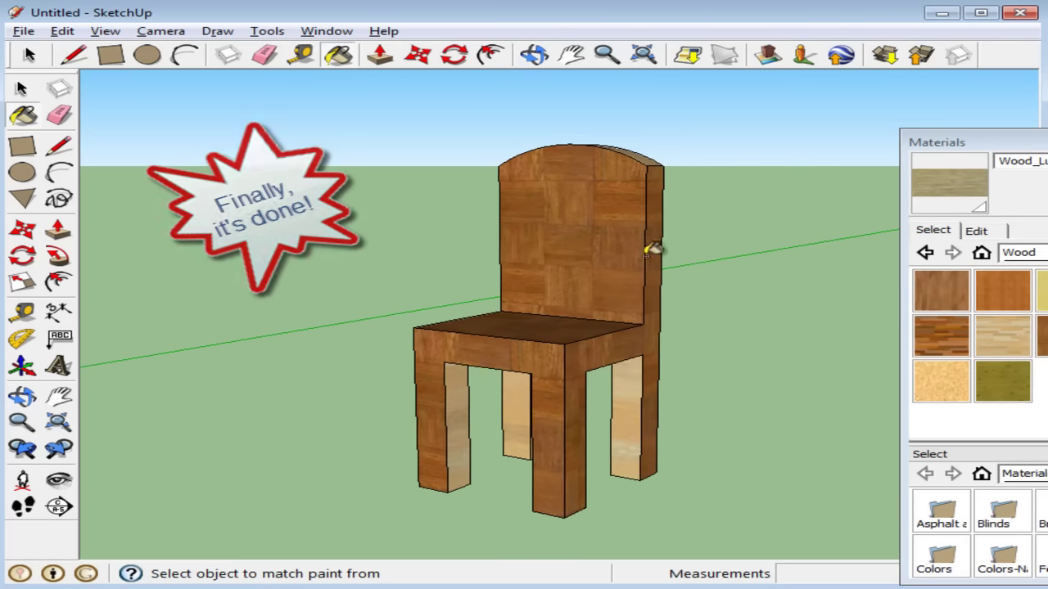
Drag the Materials window left into full view, then collapse and re-expand it.
{"action": "mouse_move", "coordinate": [1020, 149]}
{"action": "left_mouse_down"}
{"action": "mouse_move", "coordinate": [887, 138]}
{"action": "mouse_move", "coordinate": [865, 110]}
{"action": "mouse_move", "coordinate": [880, 123]}
{"action": "left_mouse_up"}
{"action": "left_click", "coordinate": [879, 123]}
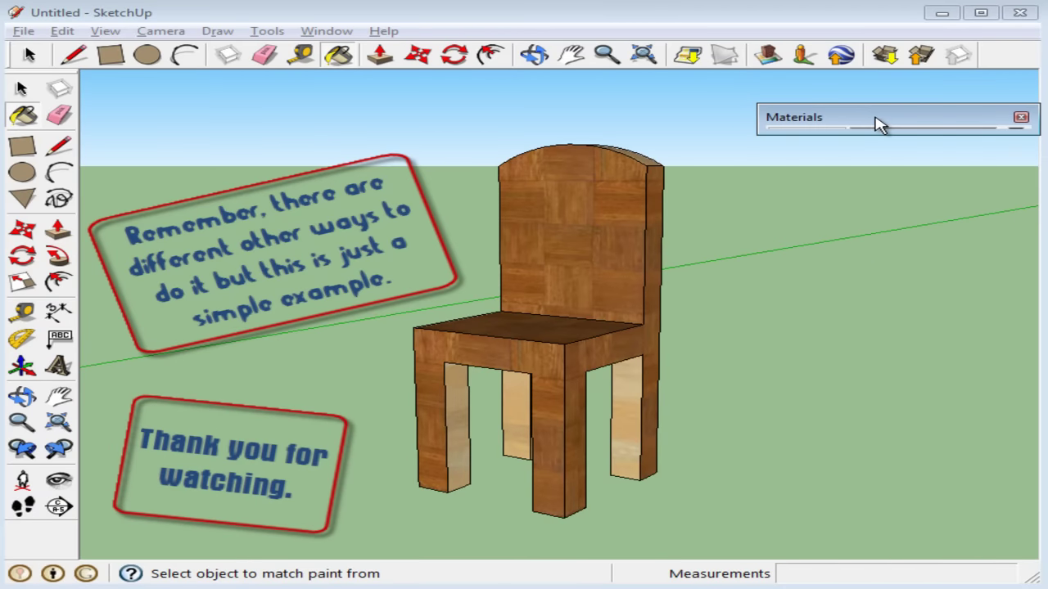
{"action": "left_click", "coordinate": [879, 123]}
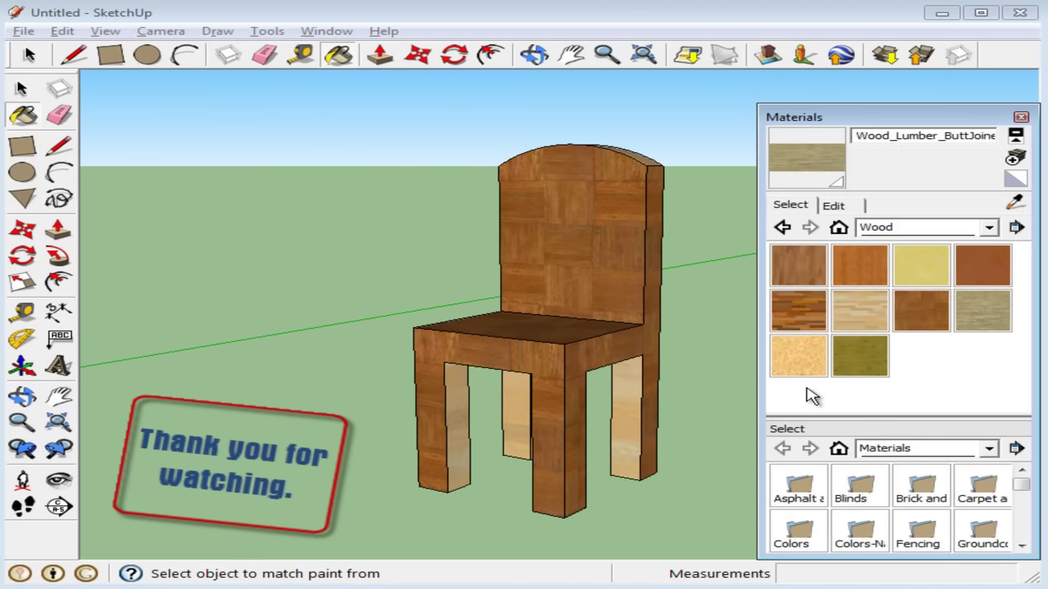